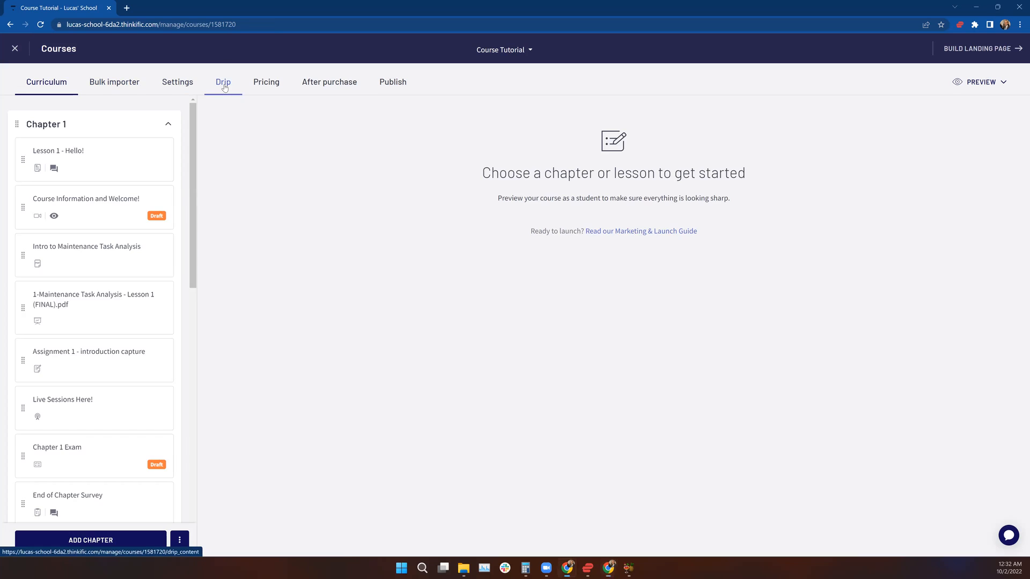
Create a drip schedule for the Course Tutorial course and look over its drip type and chapter sections
{"action": "left_click", "coordinate": [224, 86]}
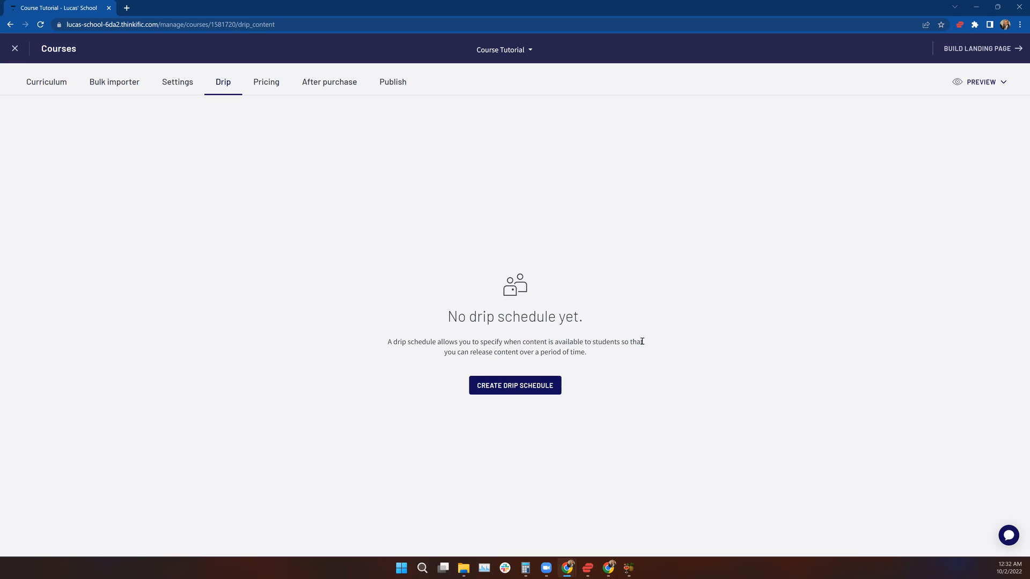
{"action": "left_click", "coordinate": [516, 393]}
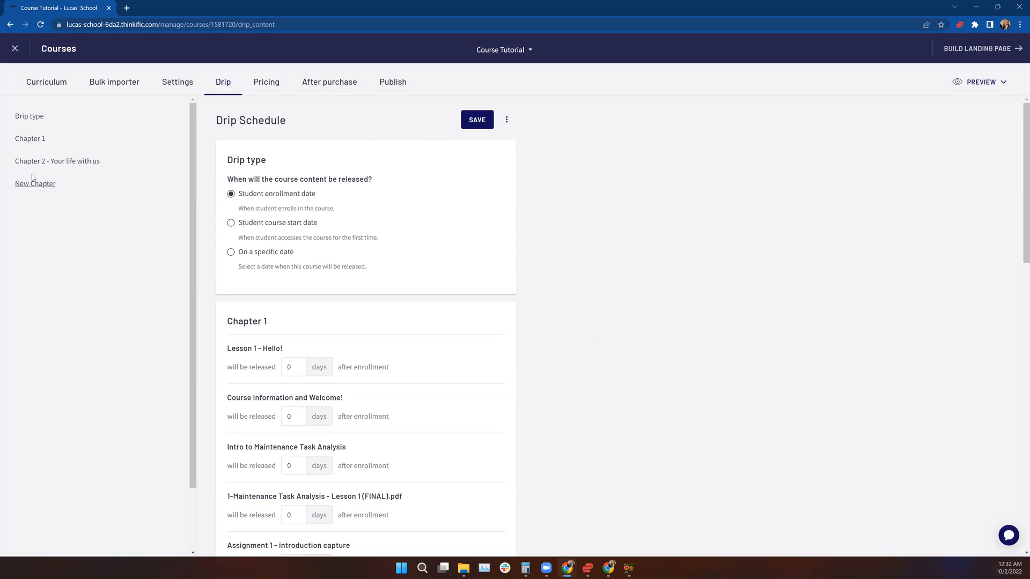
{"action": "left_click", "coordinate": [32, 117]}
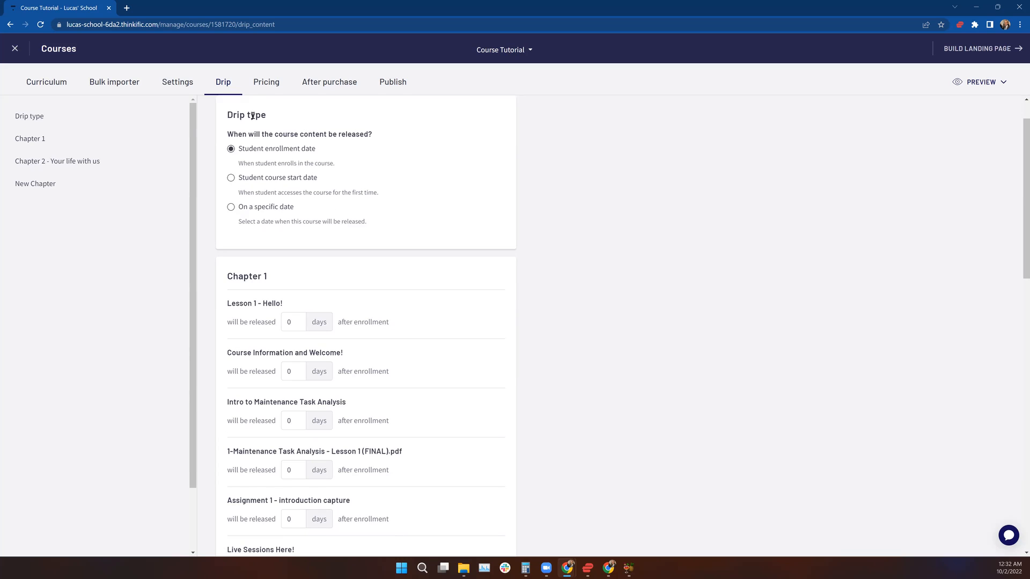
{"action": "left_click", "coordinate": [44, 184]}
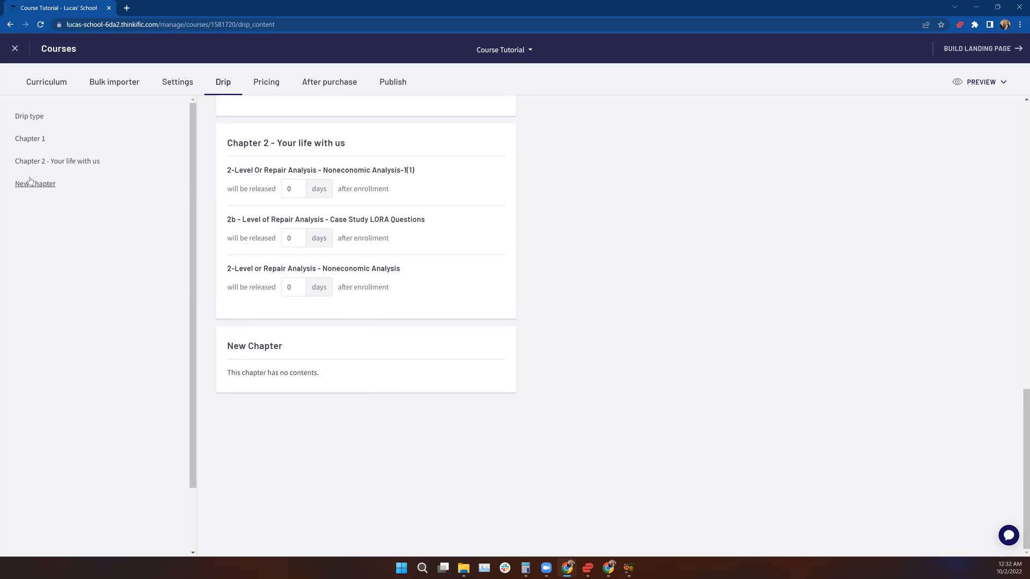
{"action": "scroll", "coordinate": [441, 213], "scroll_direction": "up", "scroll_amount": 4}
{"action": "scroll", "coordinate": [440, 212], "scroll_direction": "up", "scroll_amount": 11}
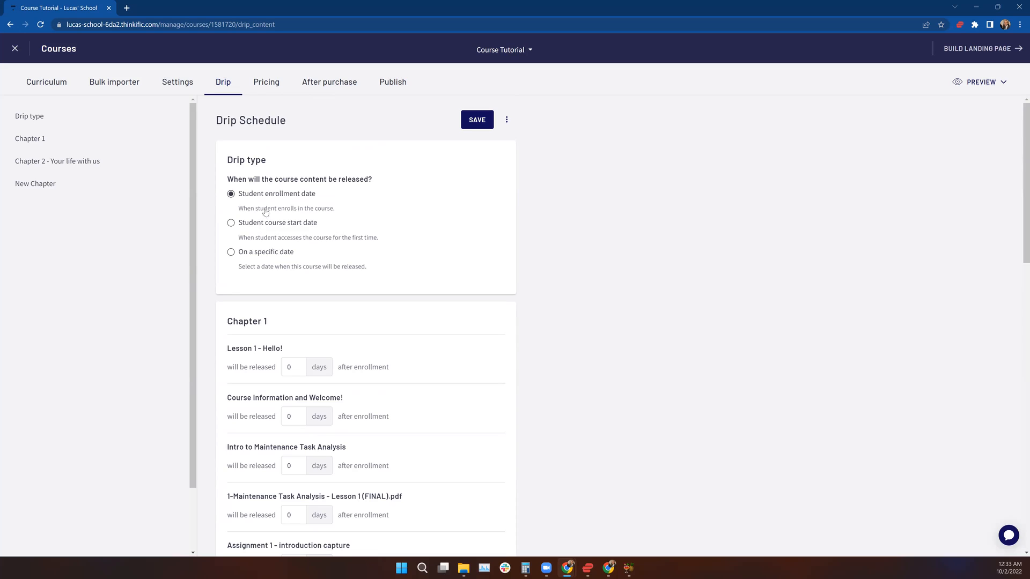
{"action": "left_click_drag", "start_coordinate": [280, 211], "coordinate": [337, 216]}
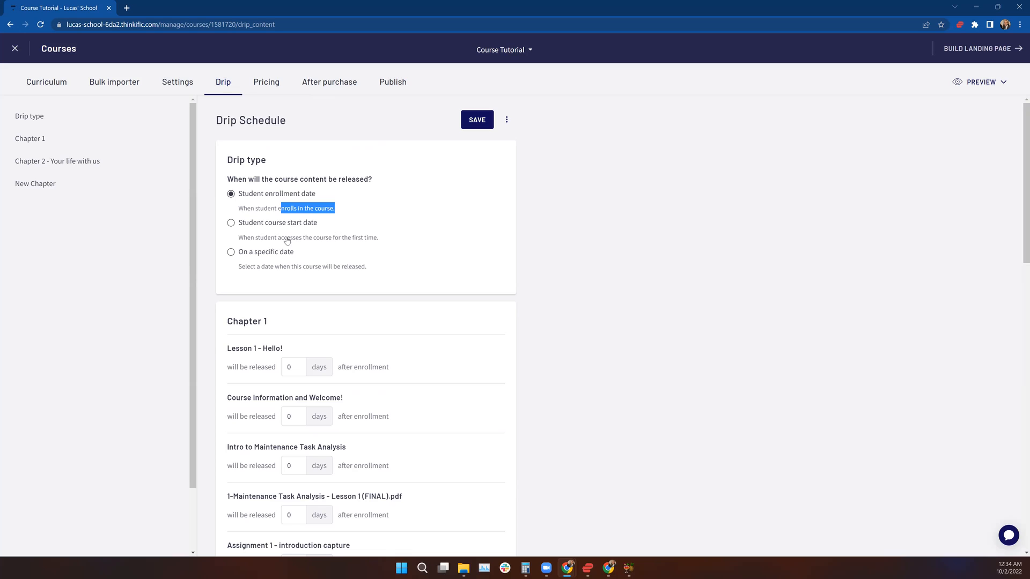
{"action": "left_click_drag", "start_coordinate": [278, 241], "coordinate": [378, 242]}
{"action": "left_click", "coordinate": [378, 242]}
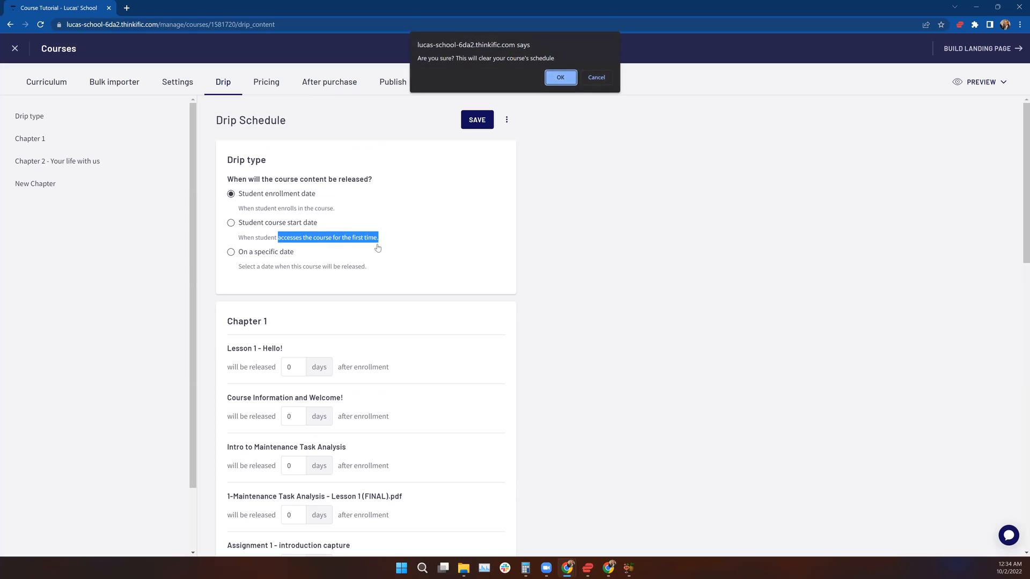
{"action": "left_click", "coordinate": [603, 79]}
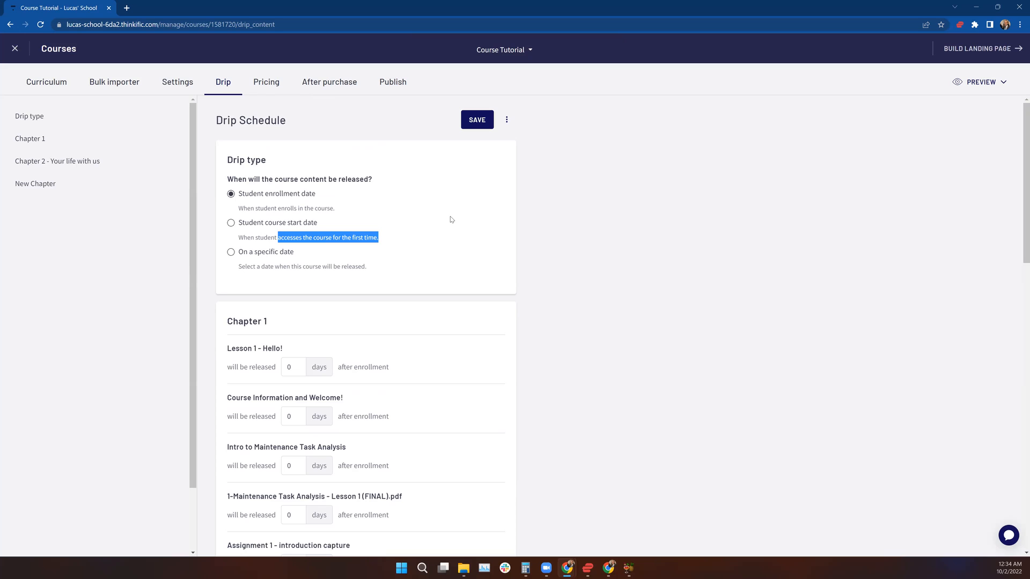
{"action": "left_click", "coordinate": [299, 225]}
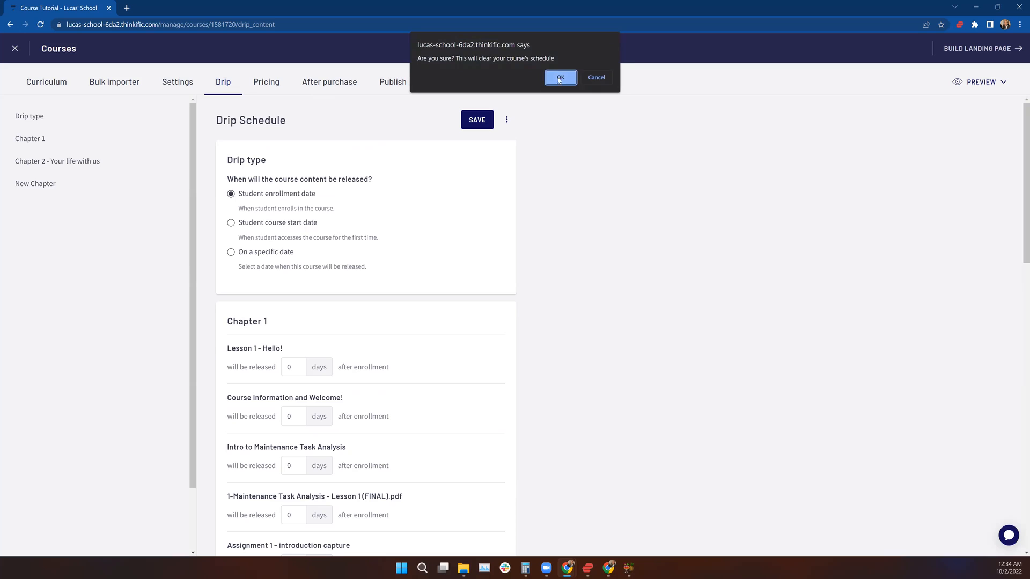
{"action": "left_click", "coordinate": [595, 79]}
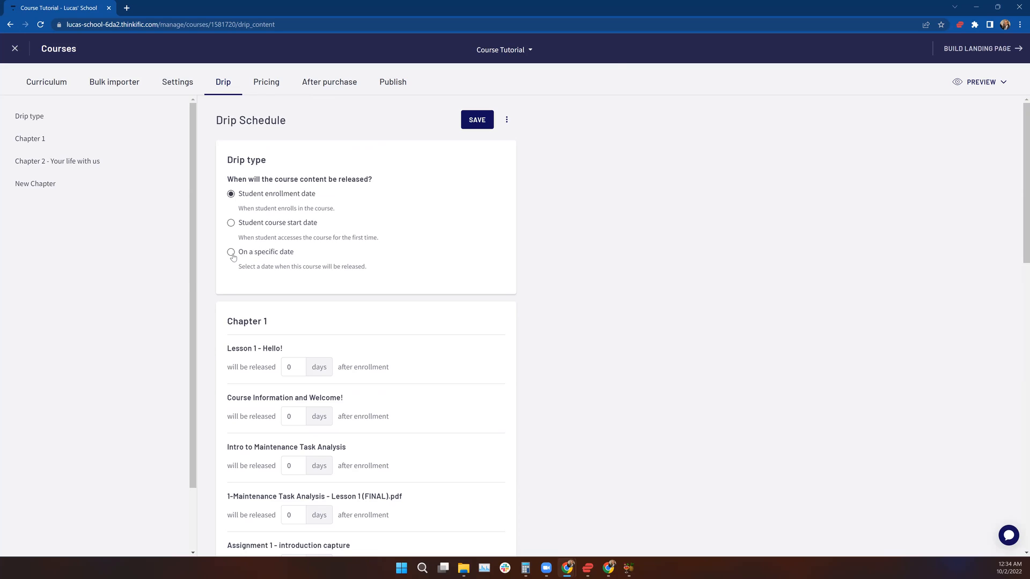
Set the drip type to release the course content on a specific date, accepting that the schedule is cleared
{"action": "left_click", "coordinate": [231, 254]}
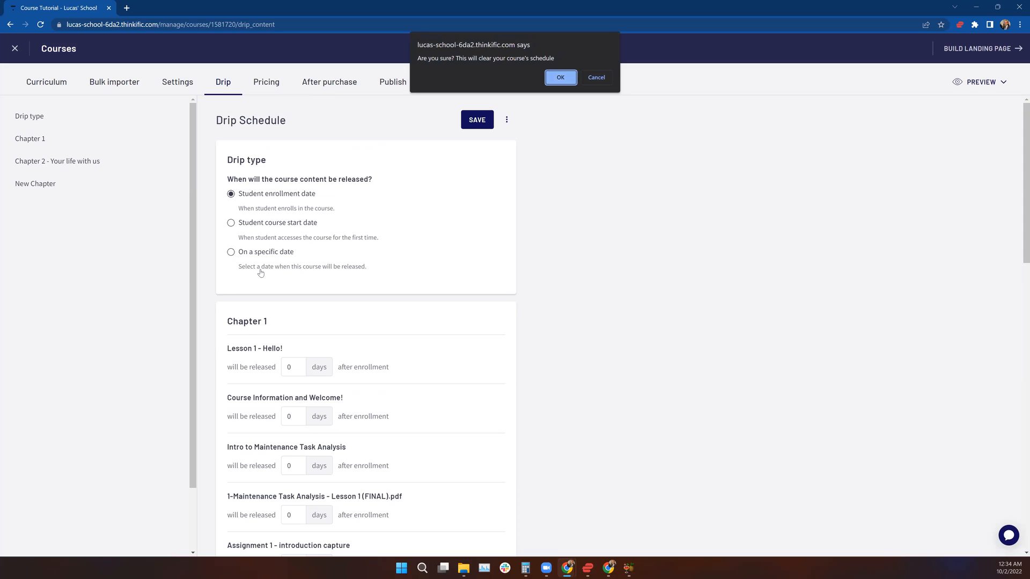
{"action": "left_click", "coordinate": [570, 80]}
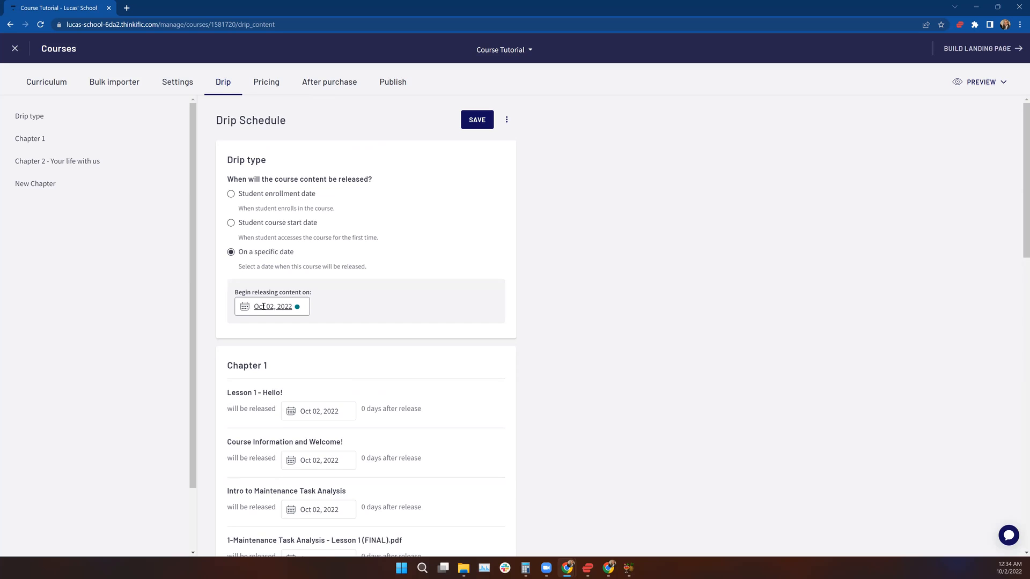
Look through the release dates of the lessons in all chapters, focusing on the first three Chapter 1 lessons
{"action": "scroll", "coordinate": [392, 371], "scroll_direction": "down", "scroll_amount": 3}
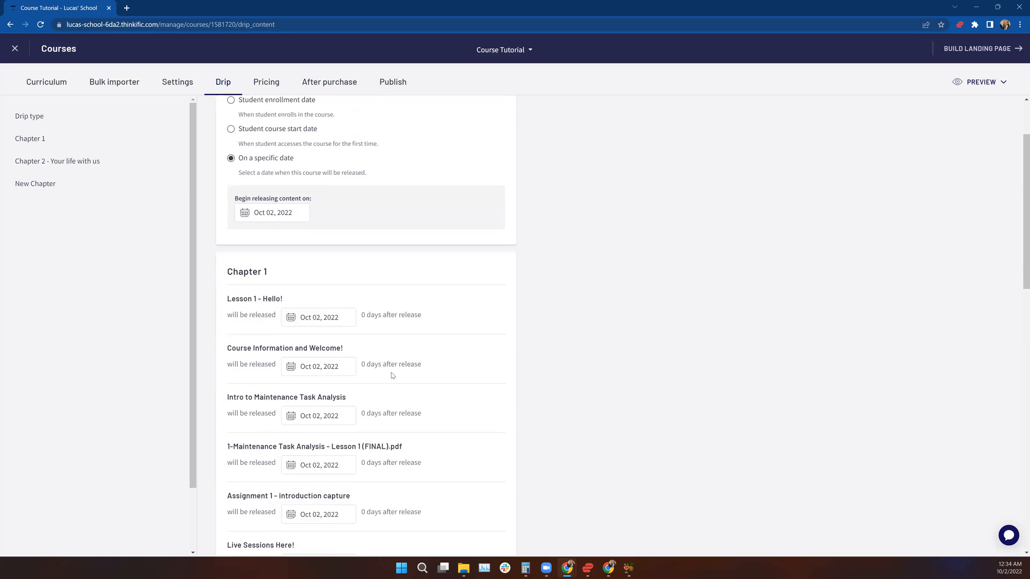
{"action": "scroll", "coordinate": [301, 244], "scroll_direction": "down", "scroll_amount": 3}
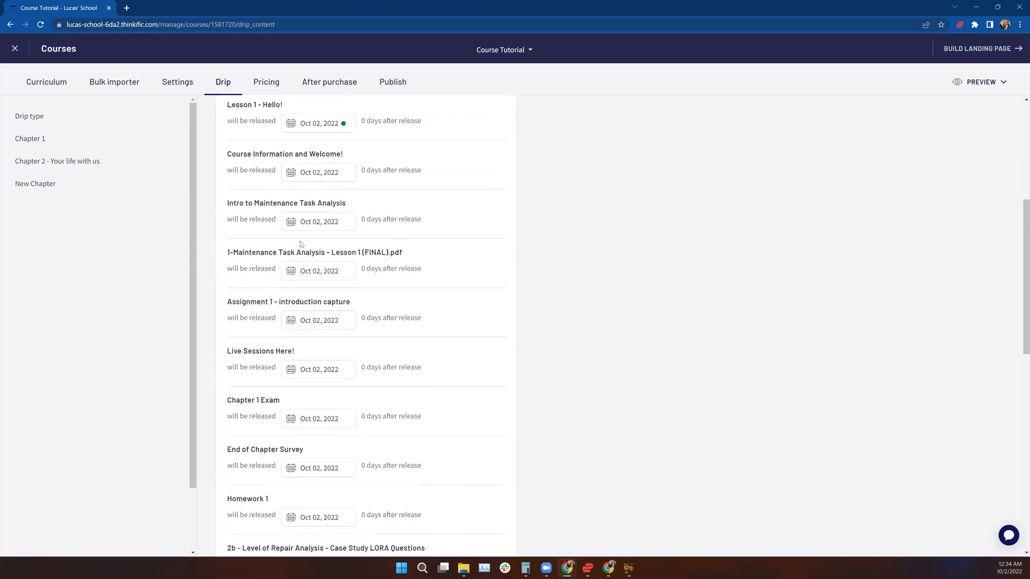
{"action": "scroll", "coordinate": [302, 262], "scroll_direction": "down", "scroll_amount": 5}
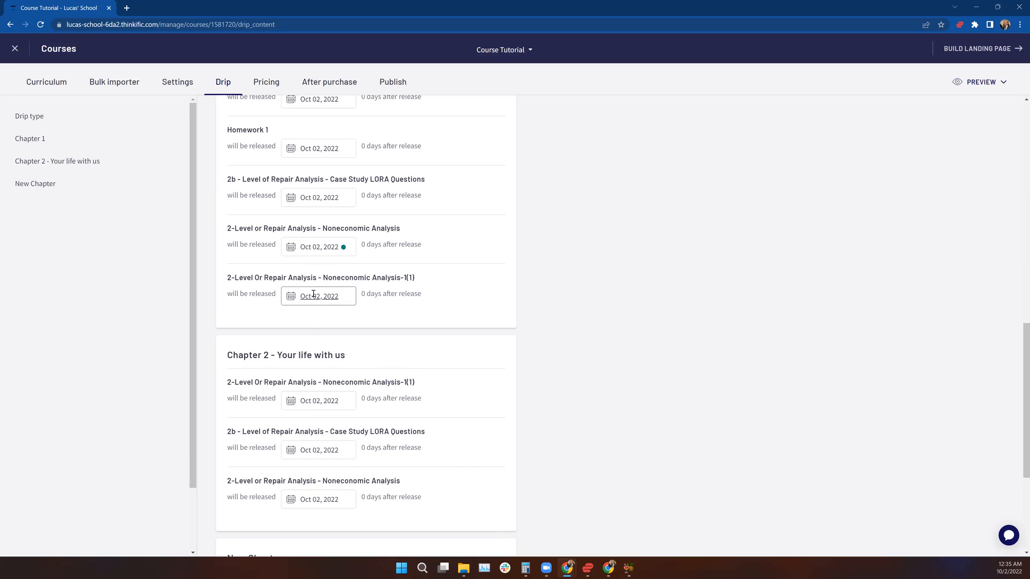
{"action": "scroll", "coordinate": [304, 400], "scroll_direction": "down", "scroll_amount": 4}
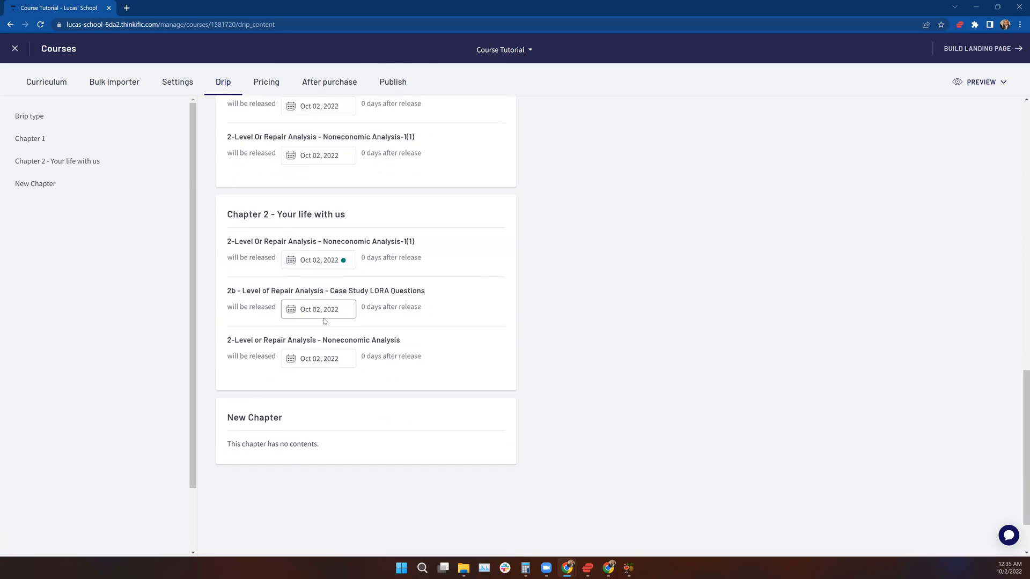
{"action": "scroll", "coordinate": [336, 364], "scroll_direction": "up", "scroll_amount": 4}
{"action": "scroll", "coordinate": [336, 364], "scroll_direction": "up", "scroll_amount": 10}
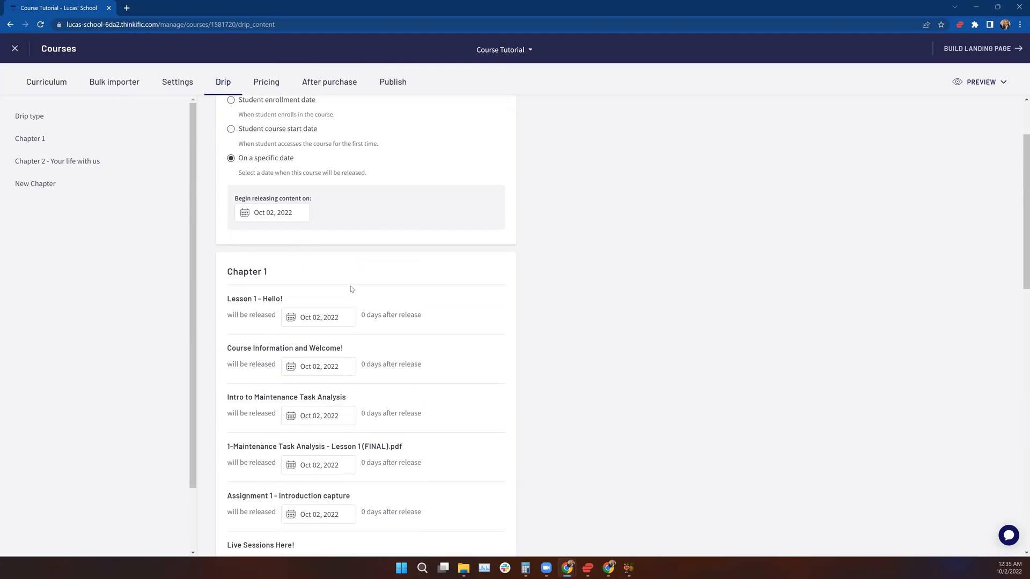
{"action": "scroll", "coordinate": [350, 289], "scroll_direction": "down", "scroll_amount": 2}
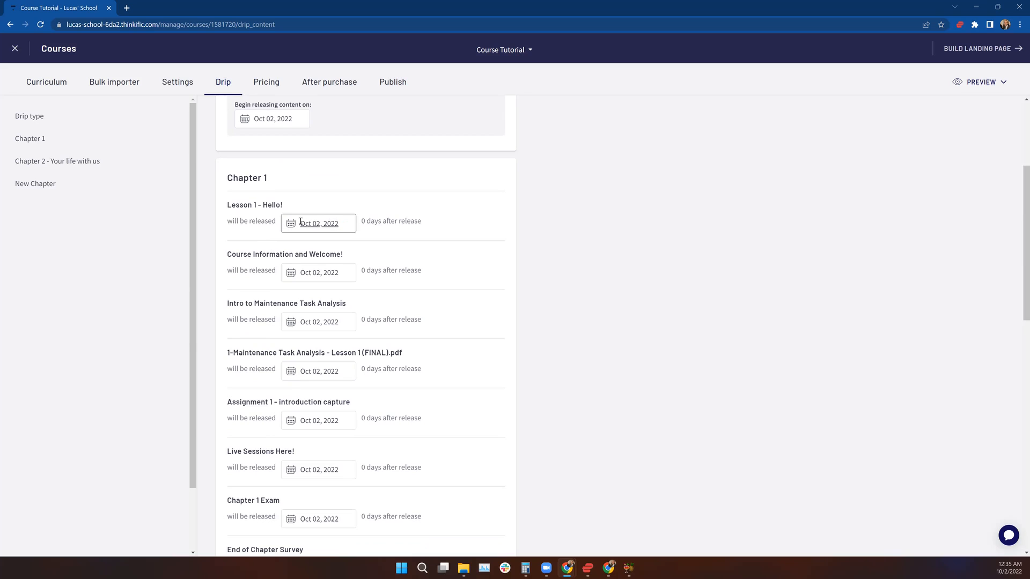
{"action": "left_click_drag", "start_coordinate": [227, 204], "coordinate": [283, 205]}
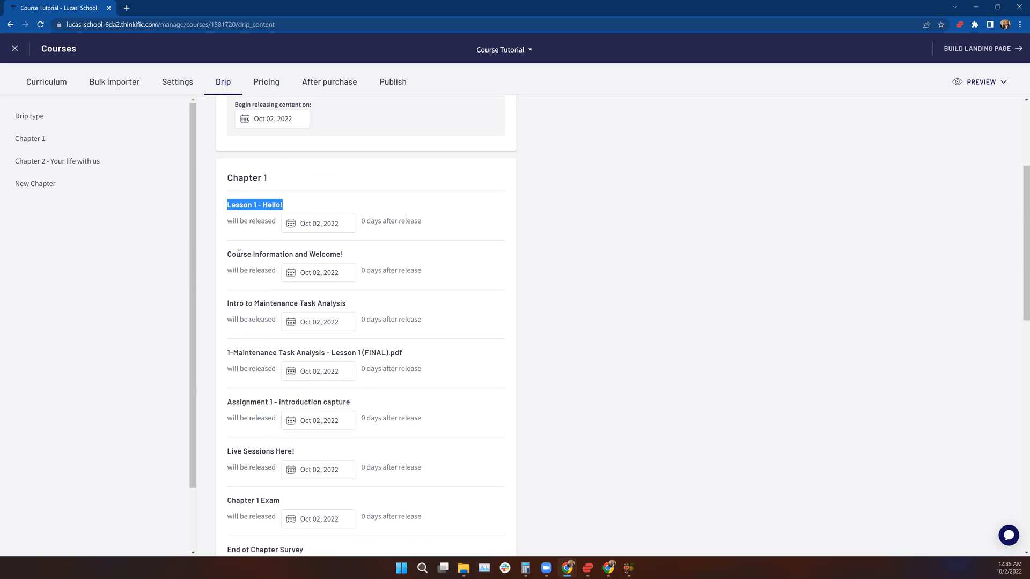
{"action": "left_click_drag", "start_coordinate": [227, 254], "coordinate": [349, 256]}
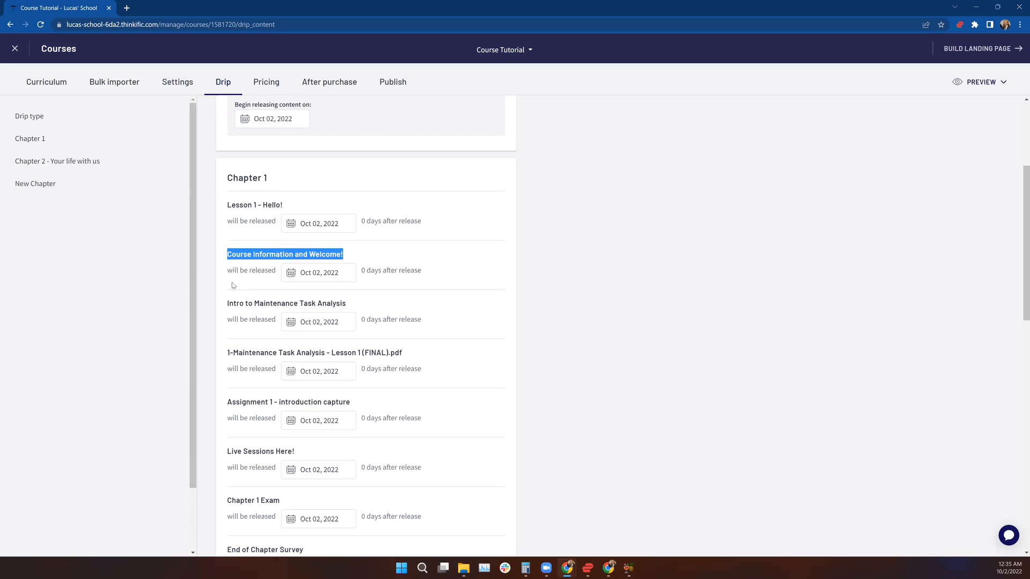
{"action": "left_click_drag", "start_coordinate": [227, 304], "coordinate": [352, 305]}
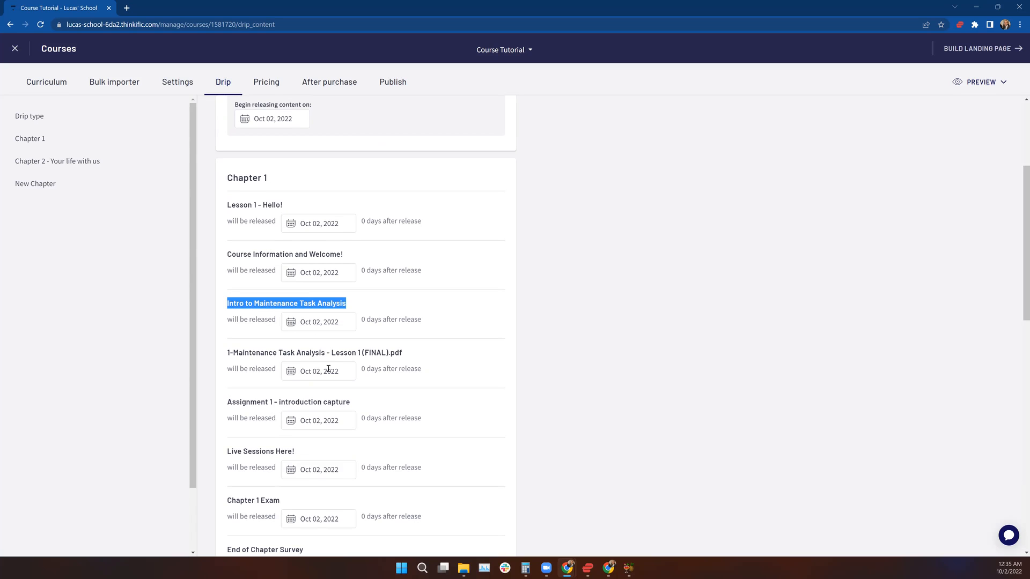
Set the release date of "1-Maintenance Task Analysis - Lesson 1 (FINAL).pdf" in Chapter 1 to Oct 09, 2022
{"action": "scroll", "coordinate": [329, 370], "scroll_direction": "down", "scroll_amount": 2}
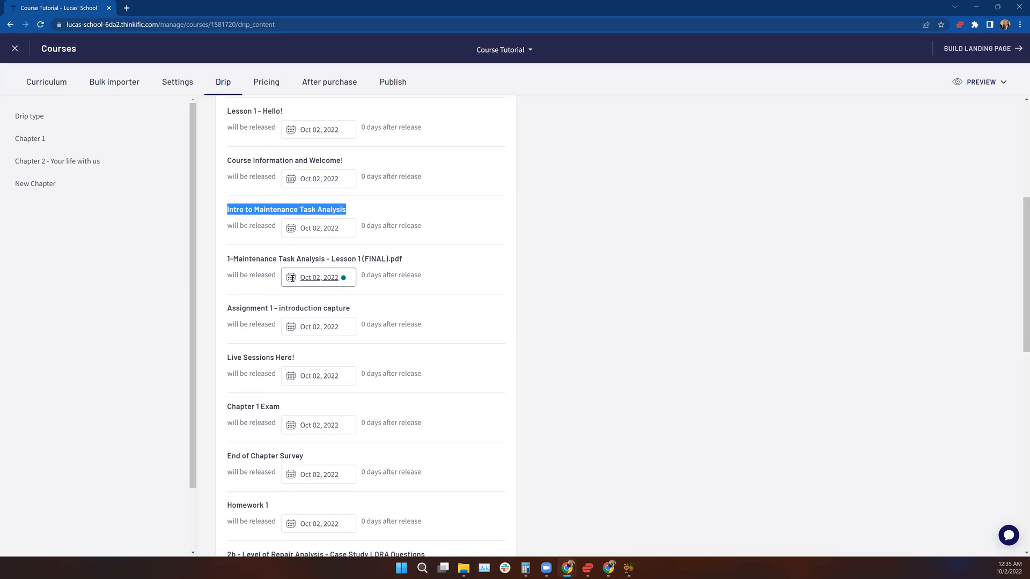
{"action": "left_click", "coordinate": [316, 278]}
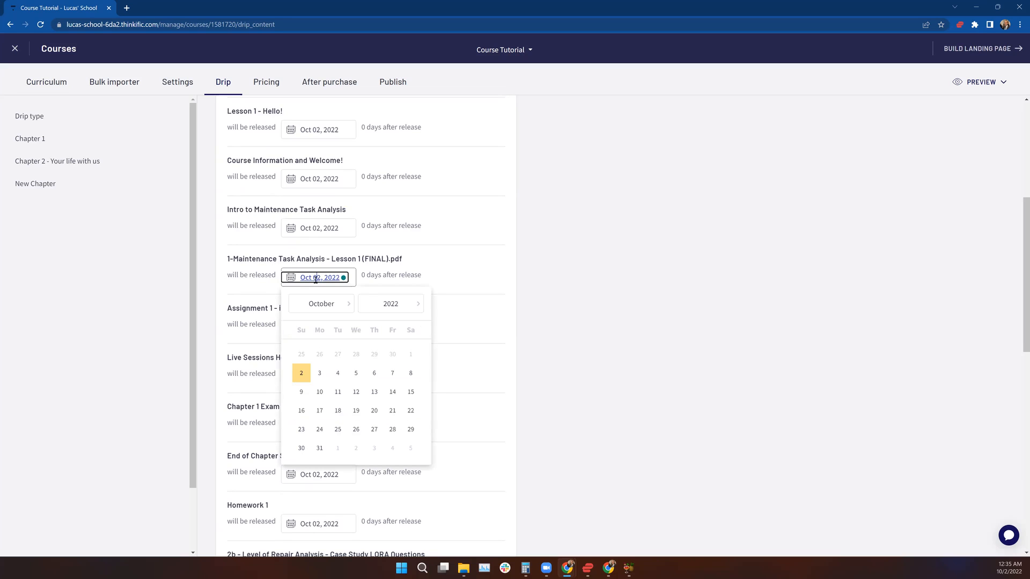
{"action": "left_click", "coordinate": [300, 393]}
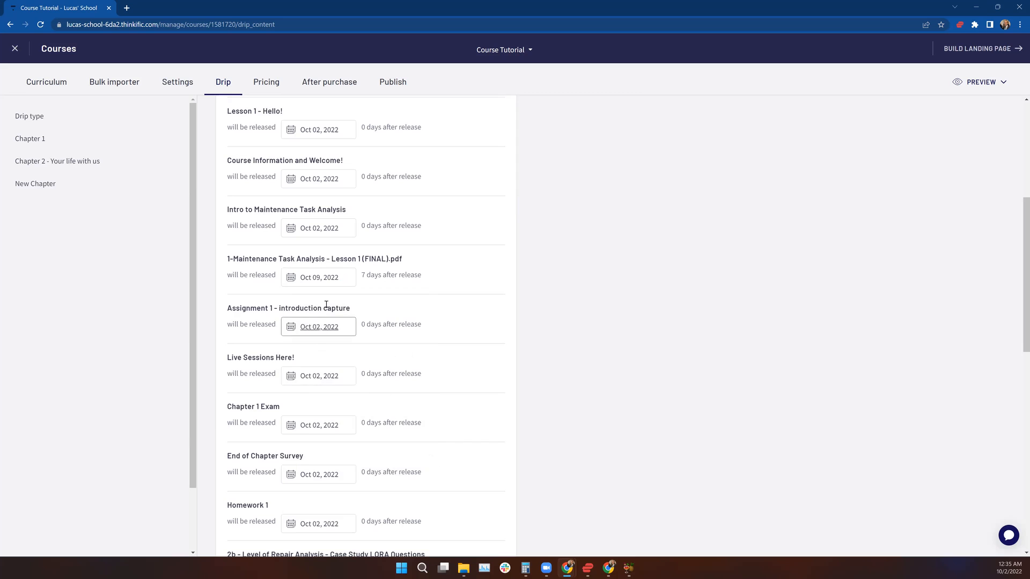
{"action": "left_click_drag", "start_coordinate": [361, 279], "coordinate": [423, 282]}
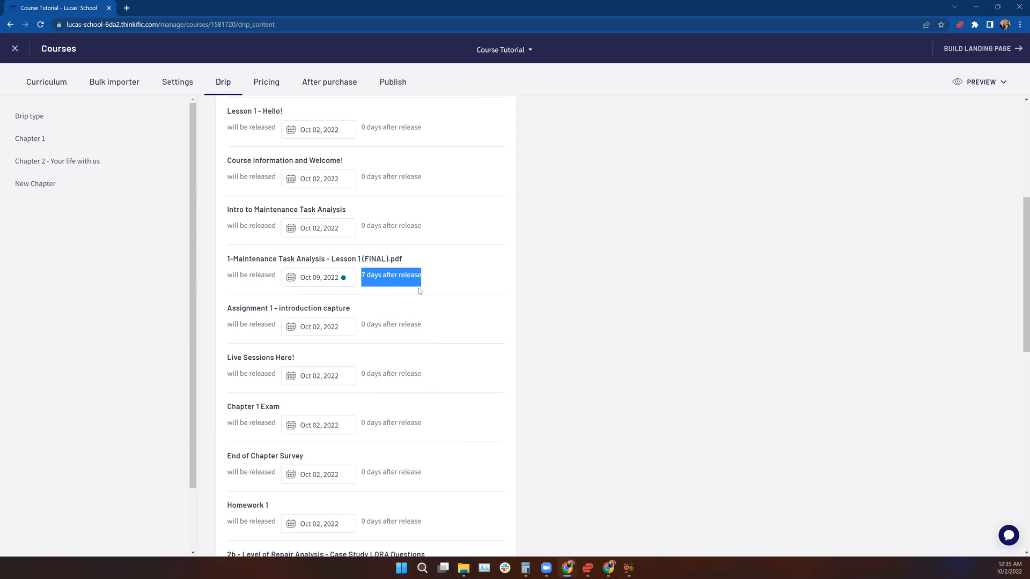
{"action": "left_click_drag", "start_coordinate": [227, 260], "coordinate": [417, 264]}
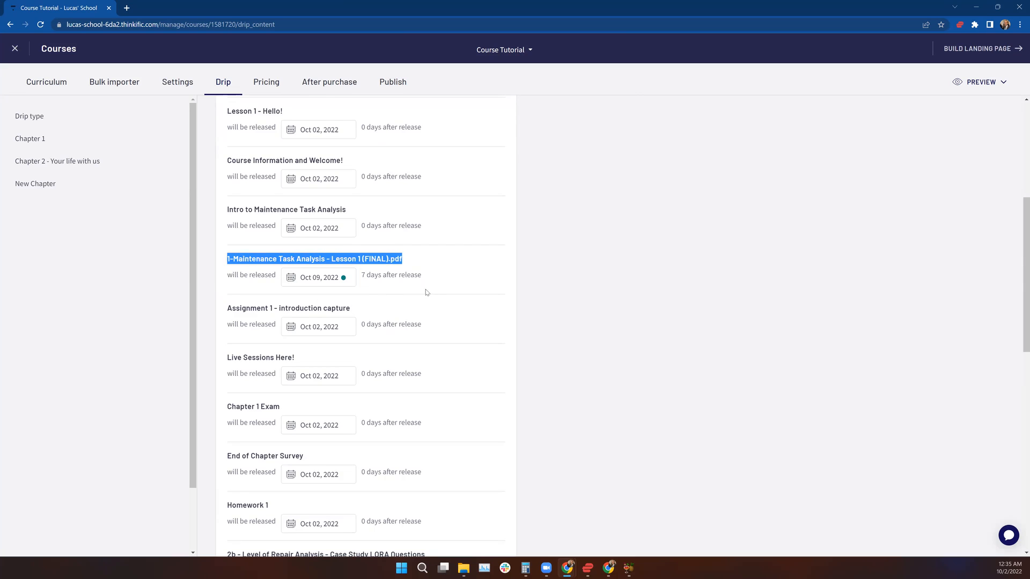
Set the release dates of "Assignment 1 - introduction capture" and "Live Sessions Here!" to Oct 09, 2022
{"action": "left_click", "coordinate": [318, 327]}
{"action": "left_click", "coordinate": [301, 441]}
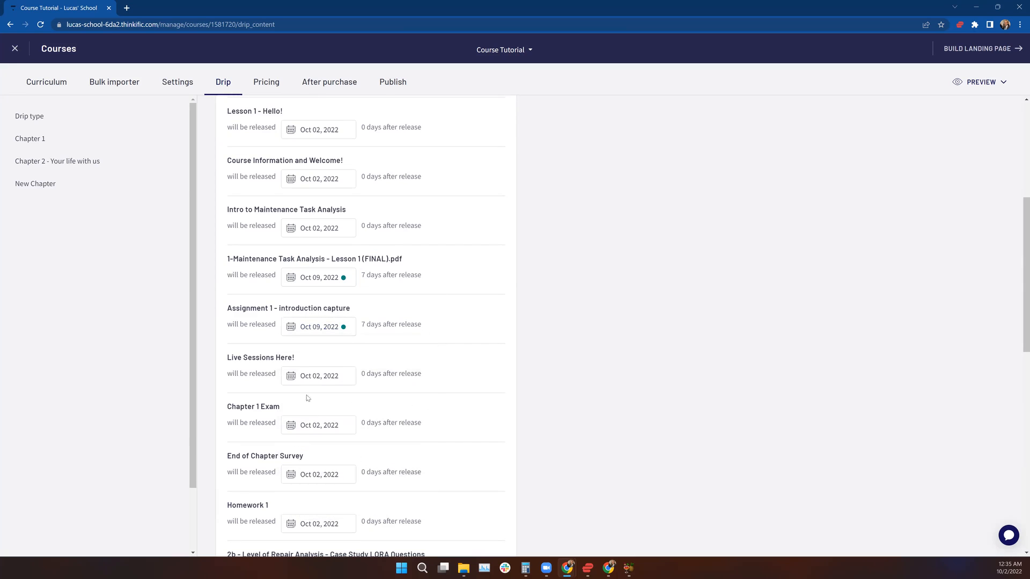
{"action": "left_click", "coordinate": [318, 377]}
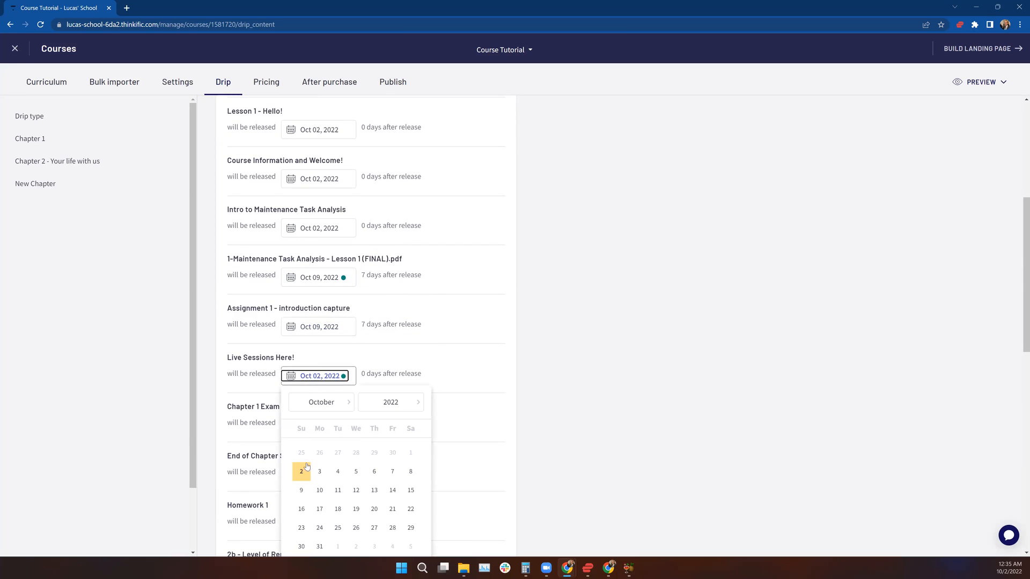
{"action": "left_click", "coordinate": [301, 489]}
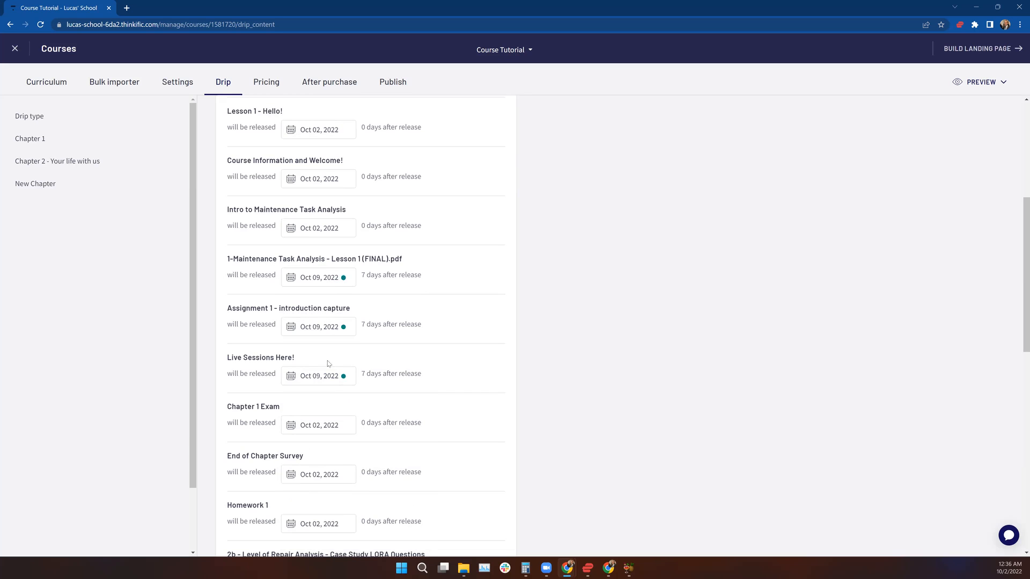
Set the release dates of Chapter 1 Exam, End of Chapter Survey and Homework 1 to Oct 16, 2022
{"action": "scroll", "coordinate": [324, 375], "scroll_direction": "down", "scroll_amount": 1}
{"action": "scroll", "coordinate": [324, 375], "scroll_direction": "down", "scroll_amount": 3}
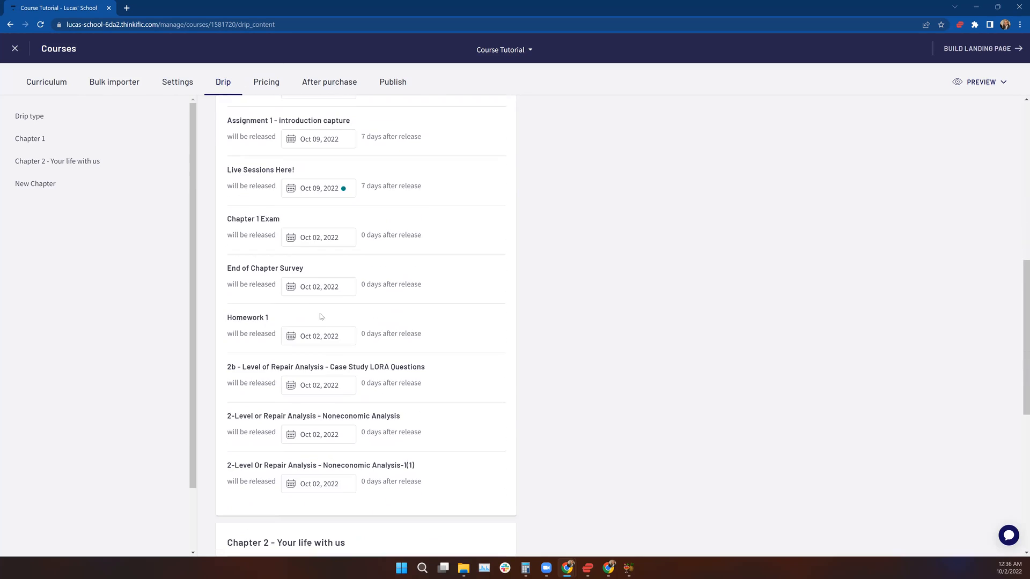
{"action": "left_click", "coordinate": [304, 236]}
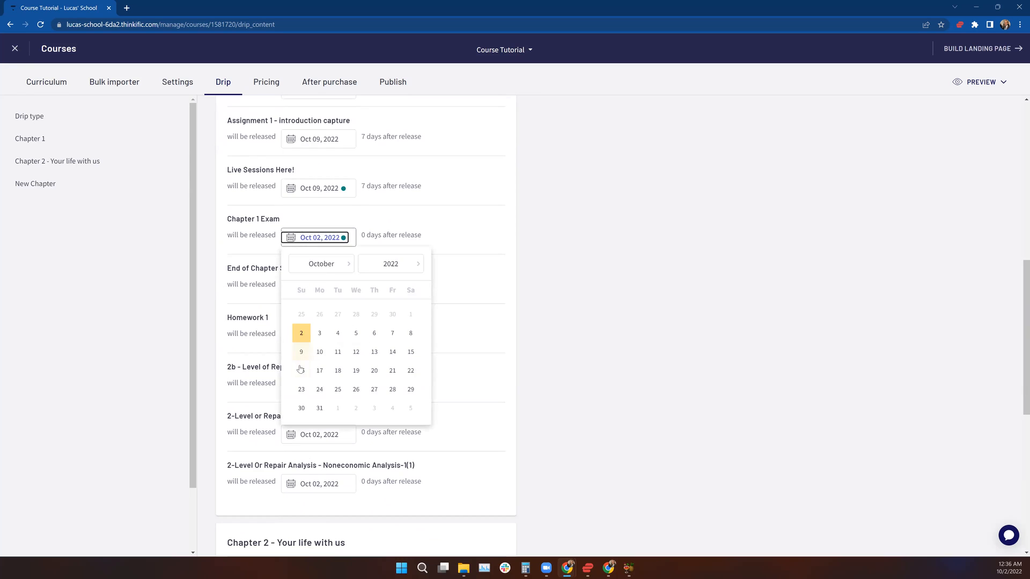
{"action": "left_click", "coordinate": [301, 371]}
{"action": "left_click", "coordinate": [319, 293]}
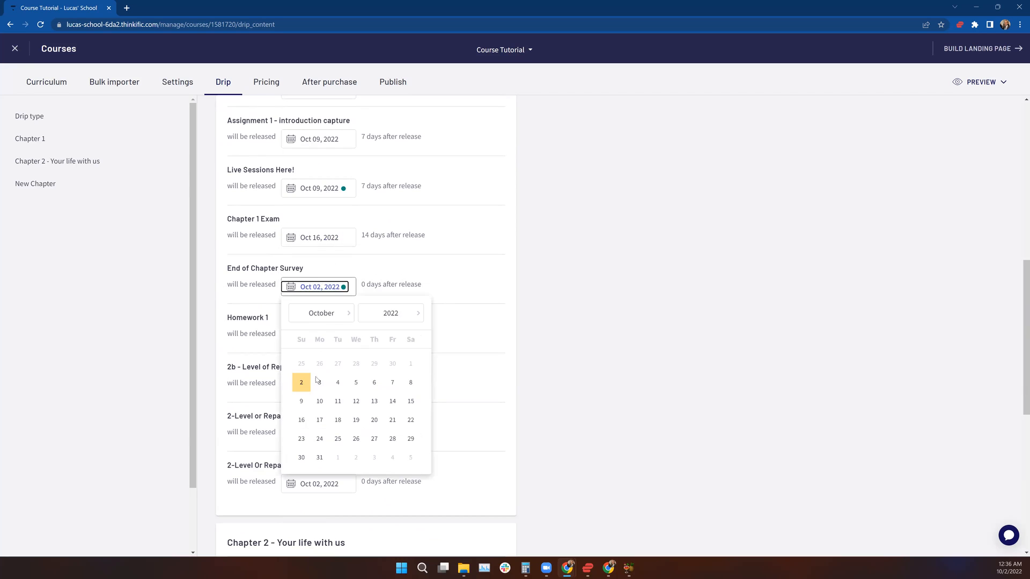
{"action": "left_click", "coordinate": [303, 419]}
{"action": "left_click", "coordinate": [322, 337]}
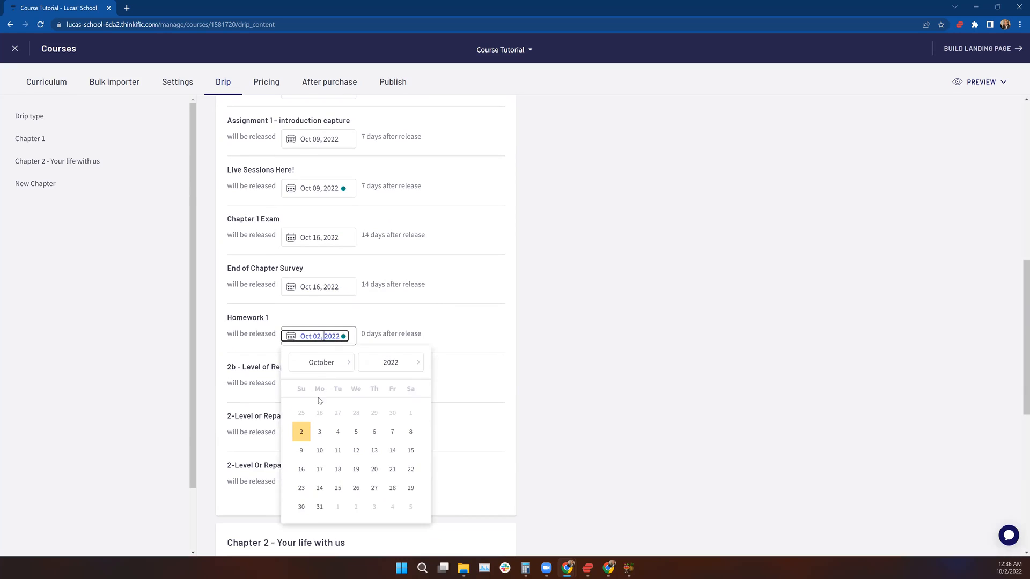
{"action": "left_click", "coordinate": [301, 468]}
Set the release dates of the last three Chapter 1 lessons, the Level of Repair Analysis ones, to Oct 23, 2022
{"action": "scroll", "coordinate": [349, 406], "scroll_direction": "down", "scroll_amount": 3}
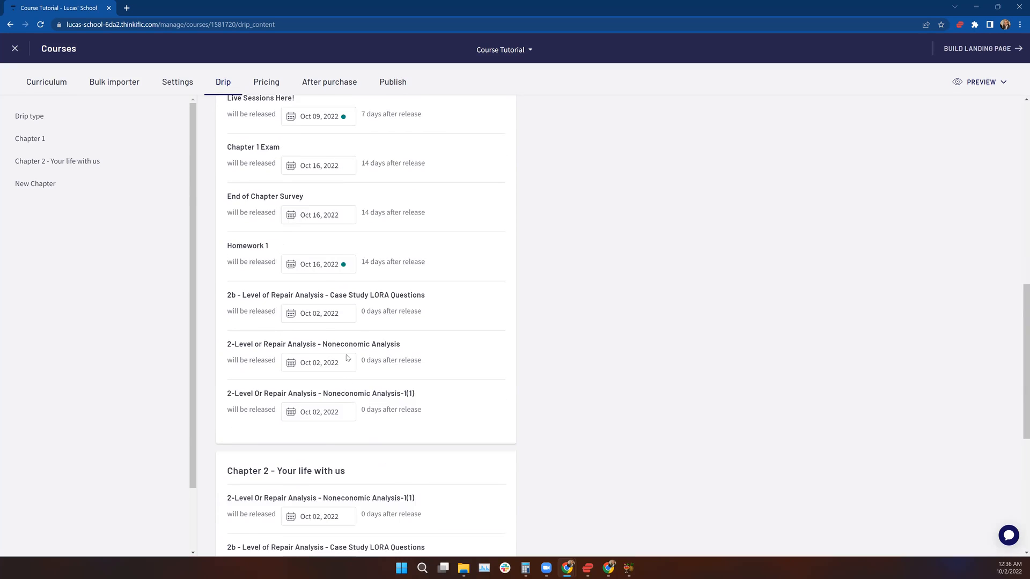
{"action": "left_click", "coordinate": [309, 244]}
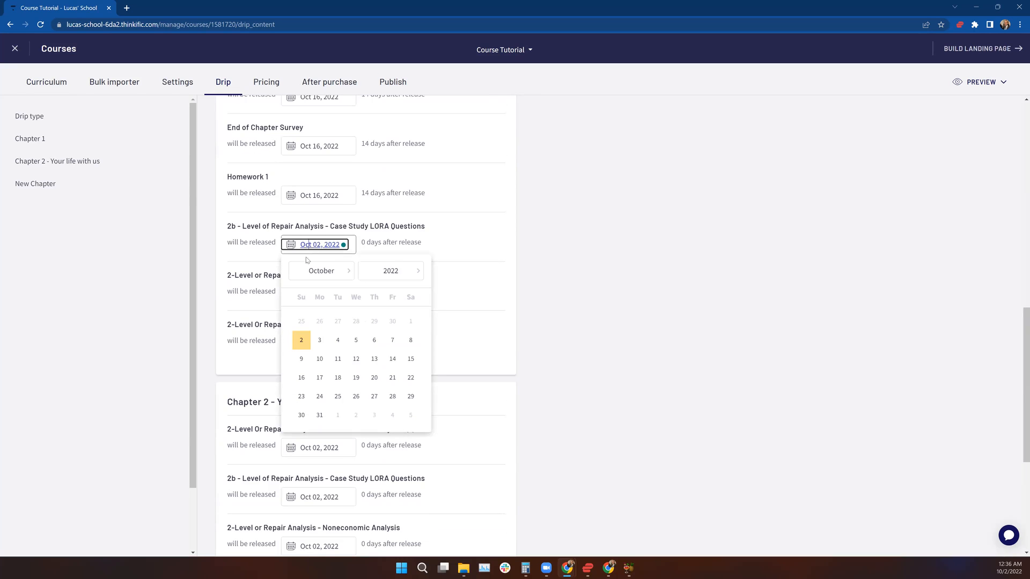
{"action": "left_click", "coordinate": [303, 400]}
{"action": "left_click", "coordinate": [327, 294]}
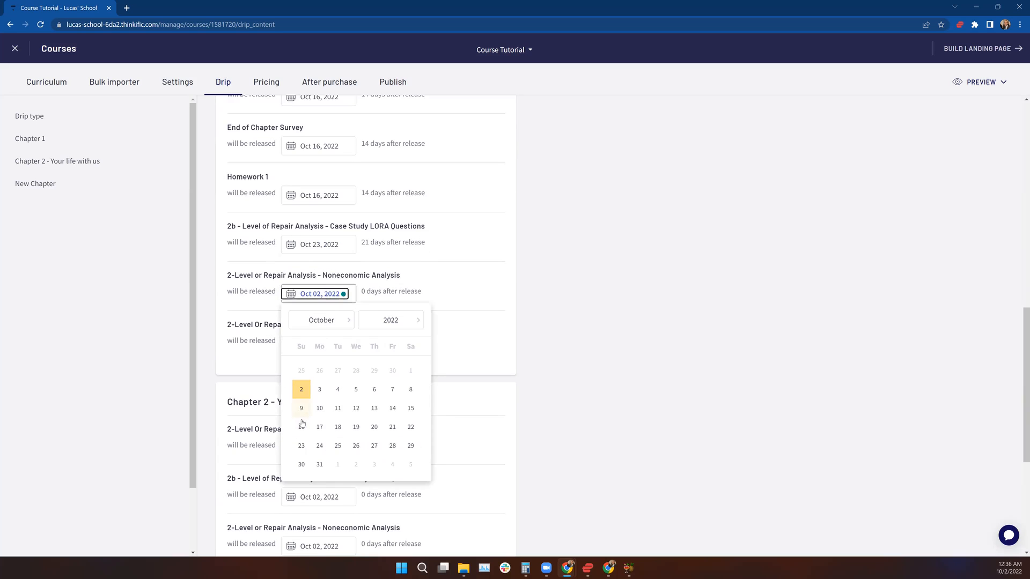
{"action": "left_click", "coordinate": [303, 445]}
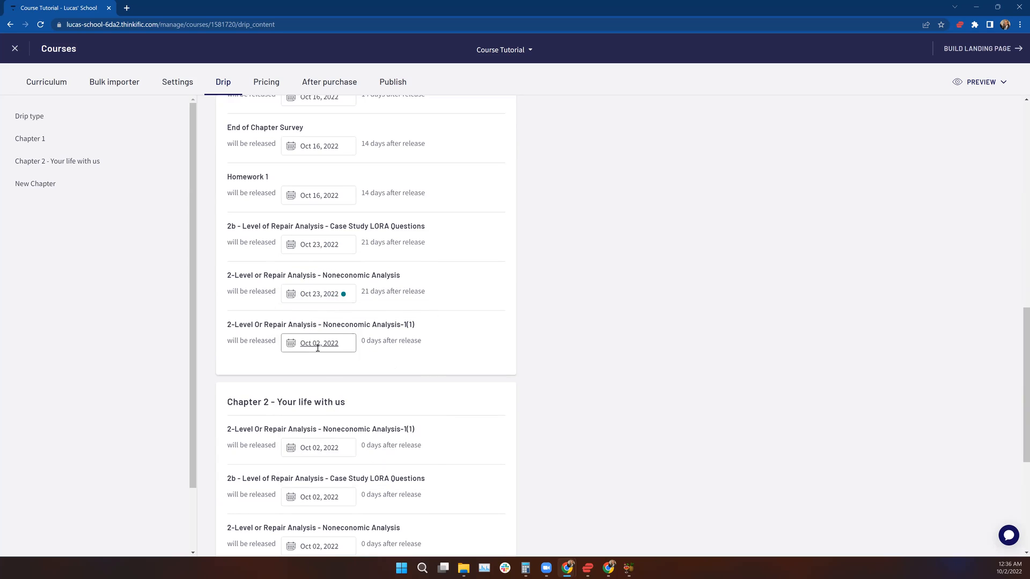
{"action": "left_click", "coordinate": [317, 343]}
{"action": "left_click", "coordinate": [301, 493]}
Set the release dates of all three lessons in "Chapter 2 - Your life with us" to Oct 30, 2022
{"action": "scroll", "coordinate": [419, 354], "scroll_direction": "down", "scroll_amount": 2}
{"action": "left_click", "coordinate": [306, 308]}
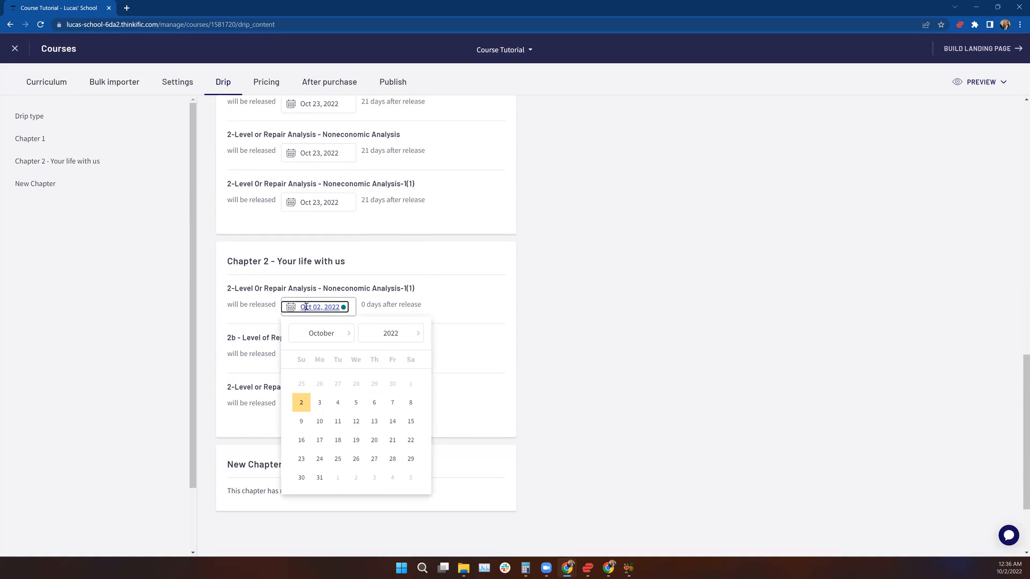
{"action": "left_click", "coordinate": [301, 477]}
{"action": "left_click", "coordinate": [325, 362]}
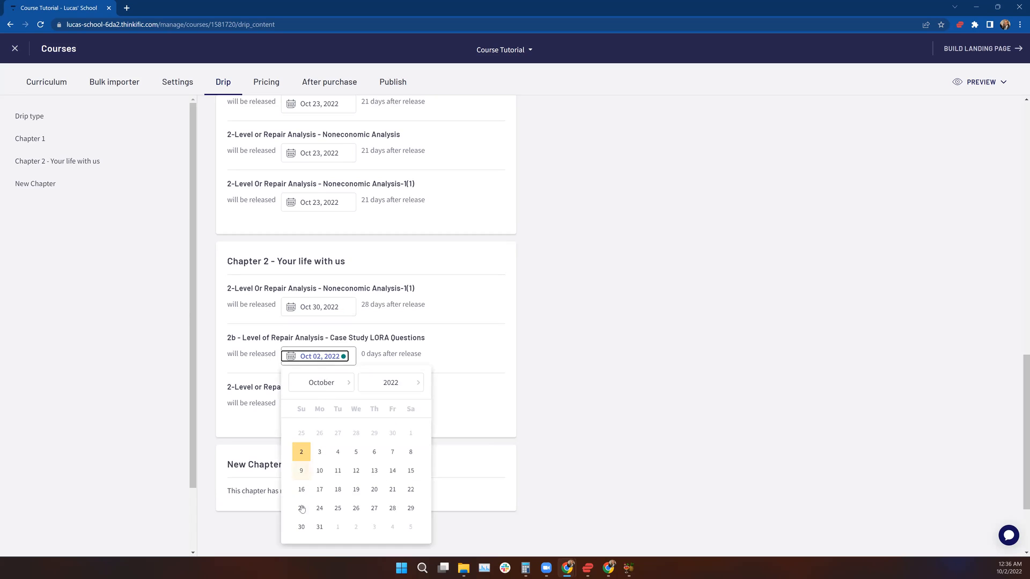
{"action": "left_click", "coordinate": [301, 526]}
{"action": "left_click", "coordinate": [323, 405]}
{"action": "scroll", "coordinate": [304, 544], "scroll_direction": "down", "scroll_amount": 2}
{"action": "left_click", "coordinate": [301, 483]}
Check the release dates in Chapters 1 and 2 and save the drip schedule
{"action": "scroll", "coordinate": [480, 333], "scroll_direction": "up", "scroll_amount": 4}
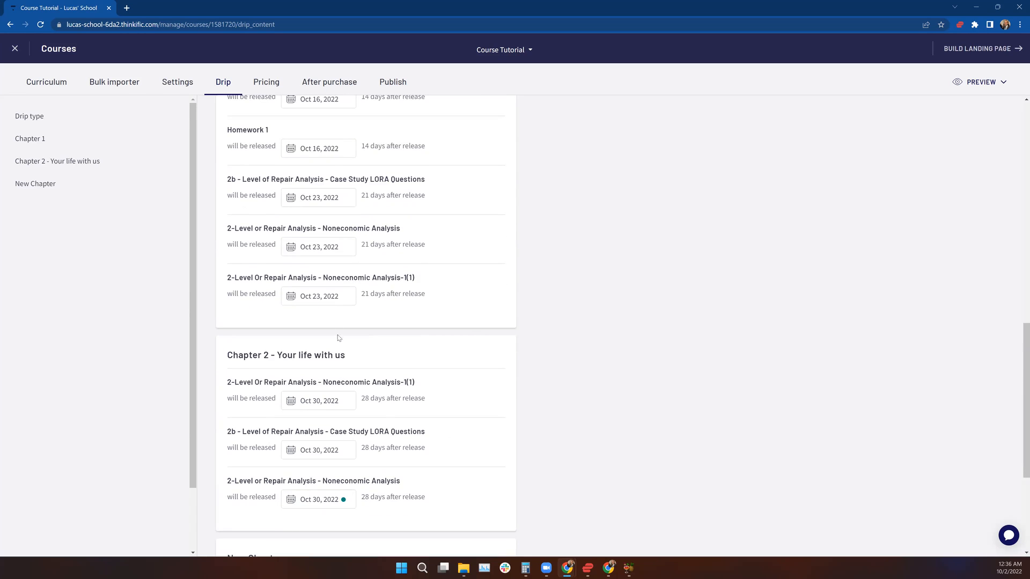
{"action": "scroll", "coordinate": [340, 310], "scroll_direction": "up", "scroll_amount": 2}
{"action": "left_click", "coordinate": [341, 292]}
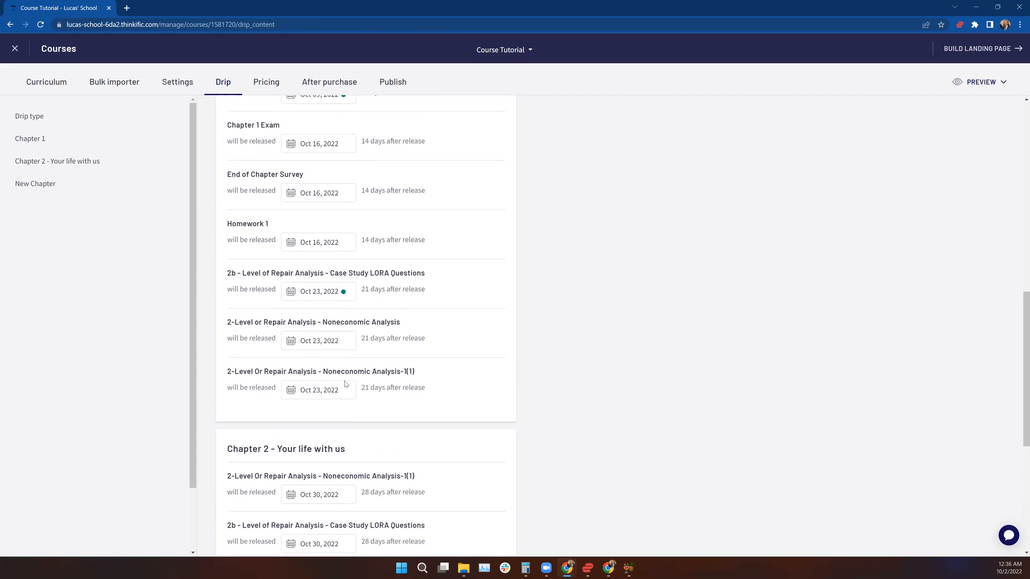
{"action": "scroll", "coordinate": [386, 417], "scroll_direction": "down", "scroll_amount": 3}
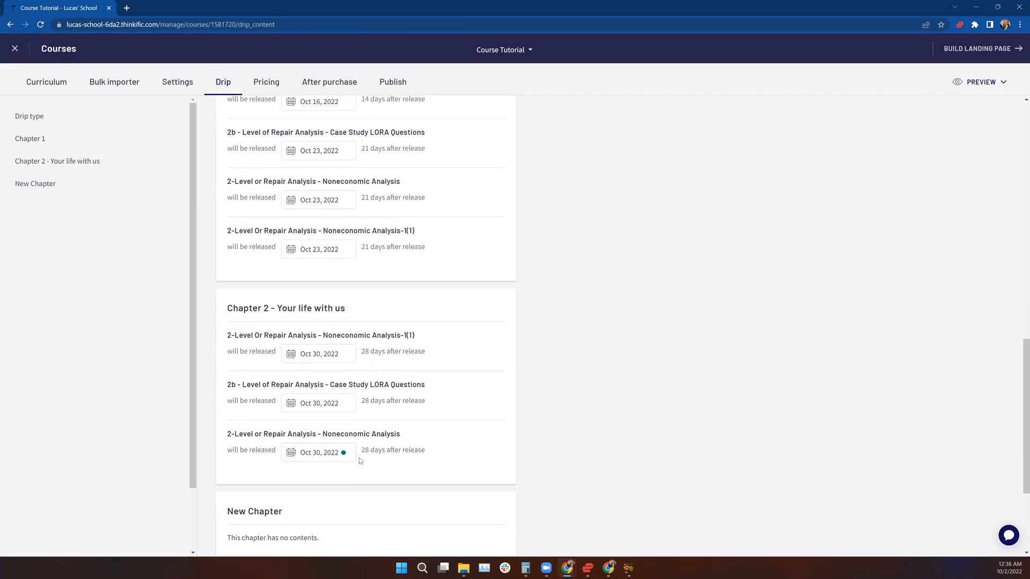
{"action": "left_click_drag", "start_coordinate": [363, 452], "coordinate": [427, 458]}
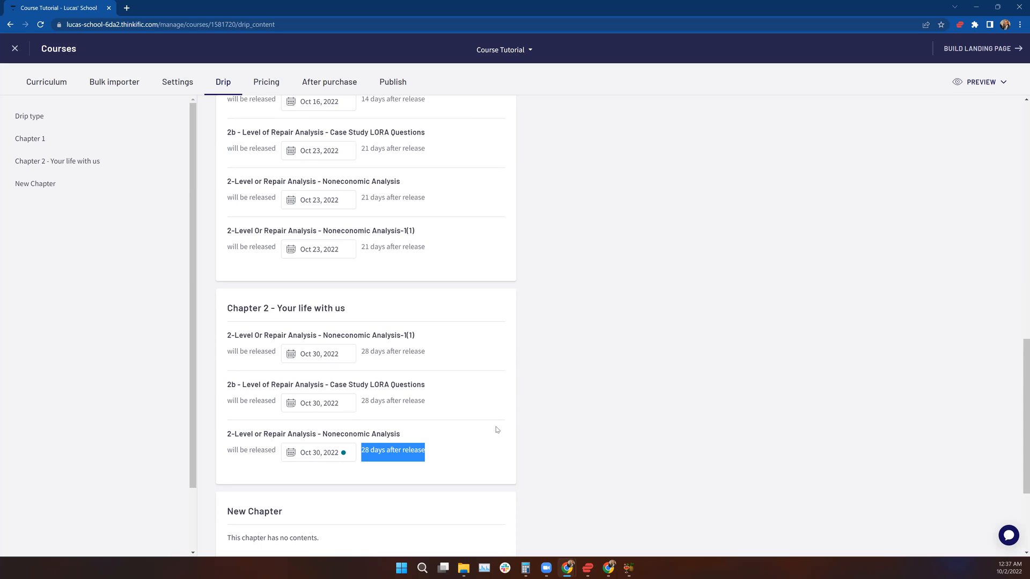
{"action": "scroll", "coordinate": [487, 430], "scroll_direction": "up", "scroll_amount": 8}
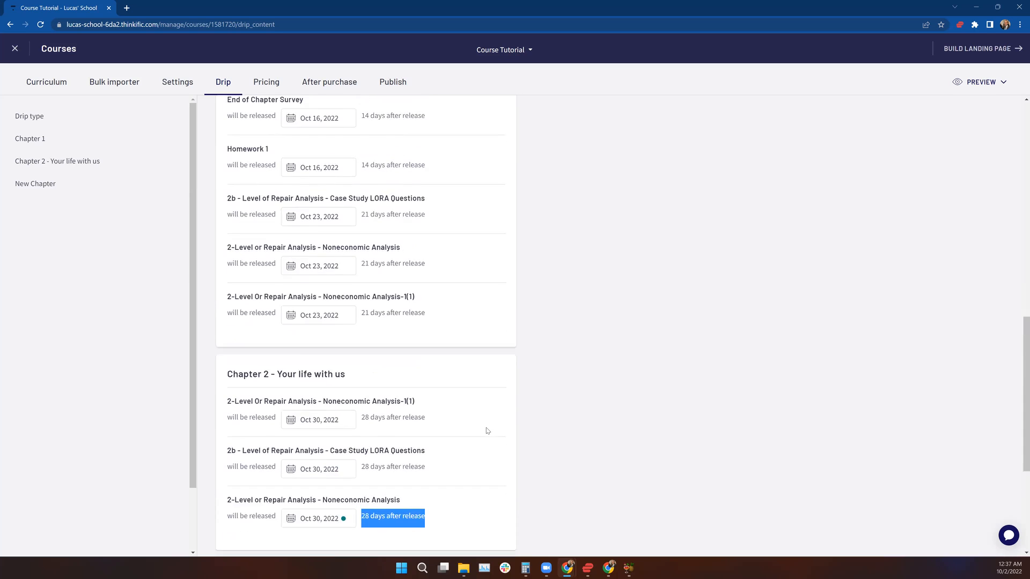
{"action": "scroll", "coordinate": [487, 430], "scroll_direction": "up", "scroll_amount": 5}
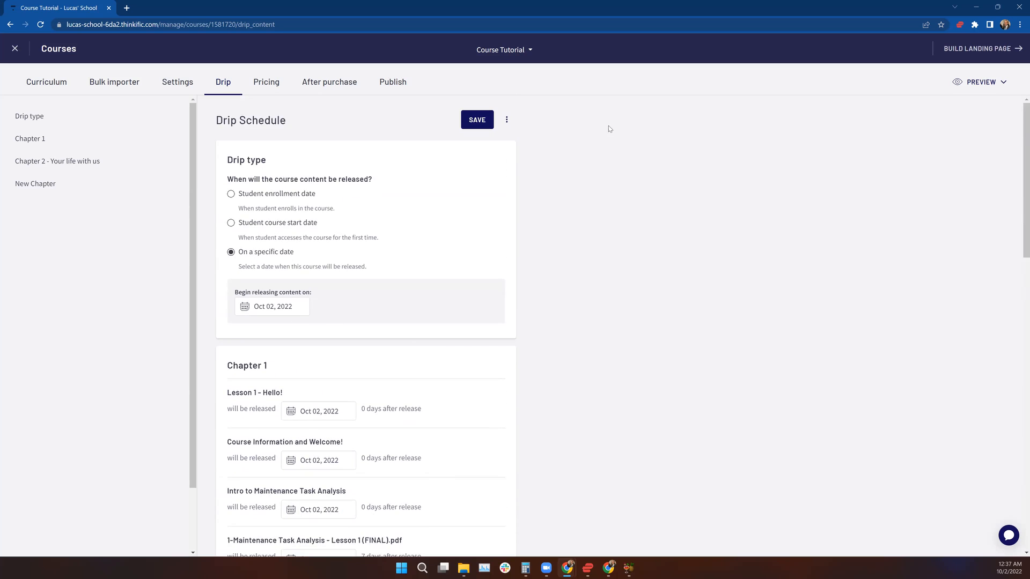
{"action": "left_click", "coordinate": [482, 122]}
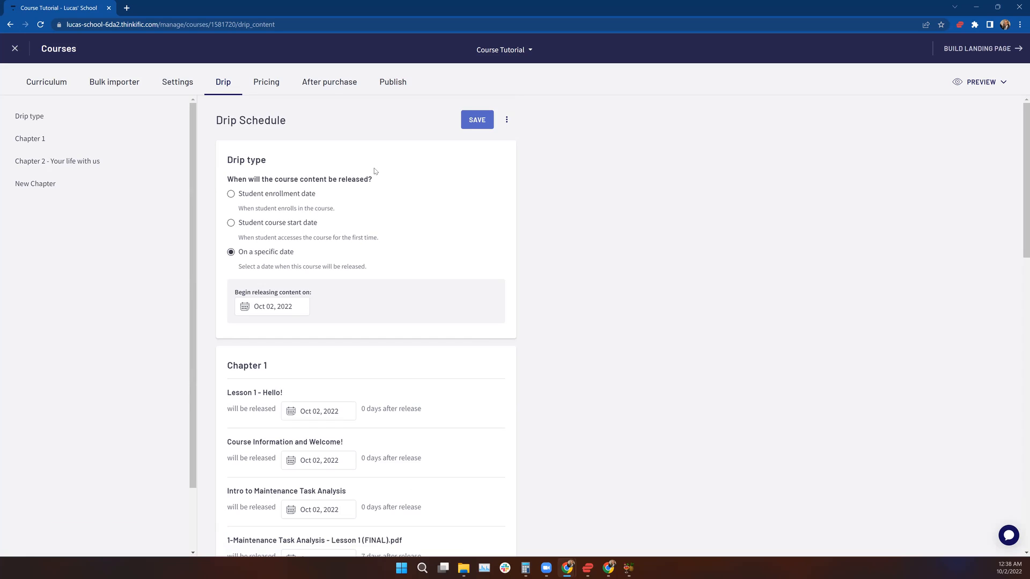
Look through the drip schedule from "Lesson 1 - Hello!" down to New Chapter, including the release date calendar of Lesson 1
{"action": "scroll", "coordinate": [360, 443], "scroll_direction": "down", "scroll_amount": 2}
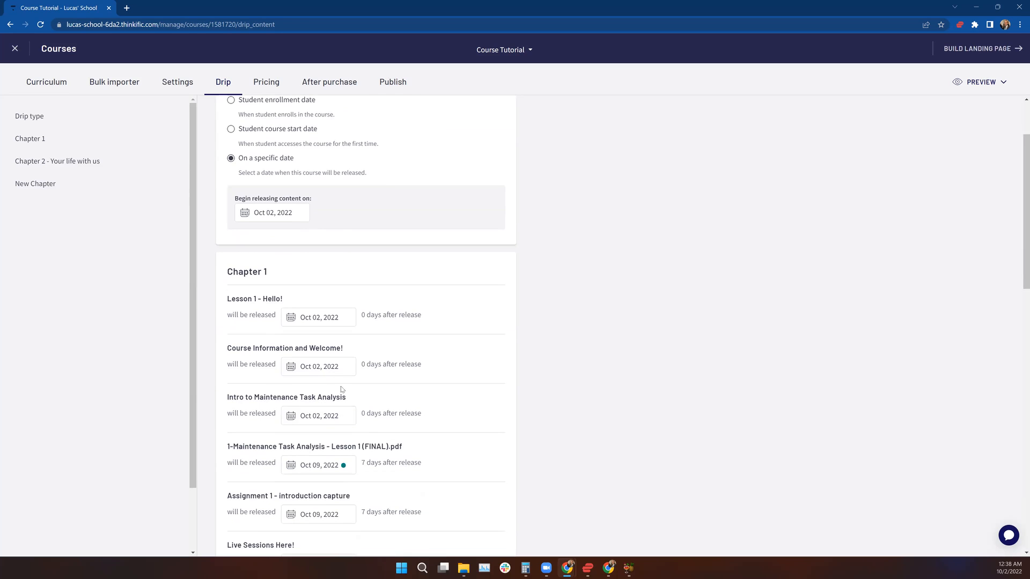
{"action": "left_click", "coordinate": [311, 318]}
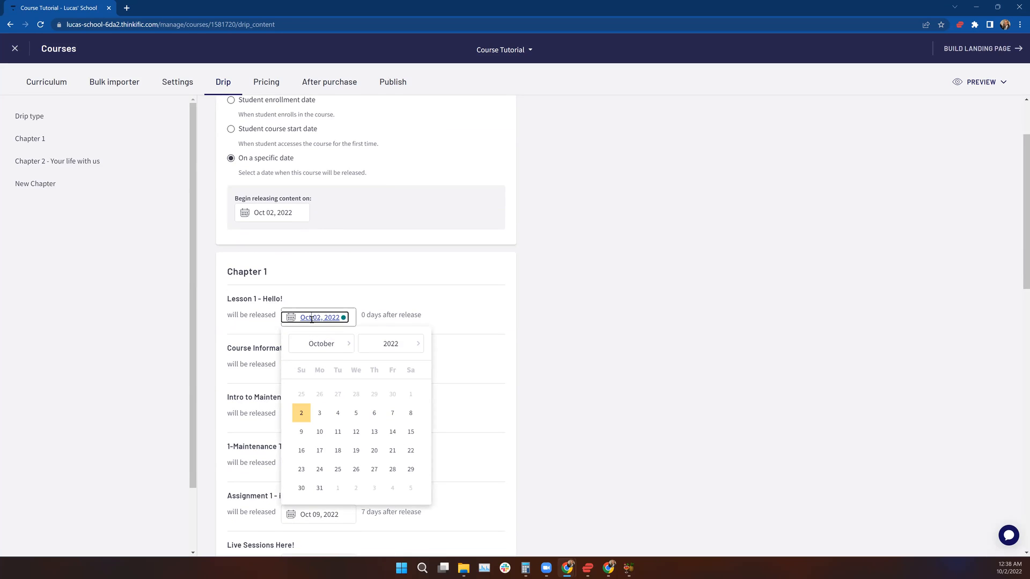
{"action": "left_click", "coordinate": [341, 284]}
{"action": "scroll", "coordinate": [345, 302], "scroll_direction": "down", "scroll_amount": 4}
{"action": "scroll", "coordinate": [349, 319], "scroll_direction": "down", "scroll_amount": 10}
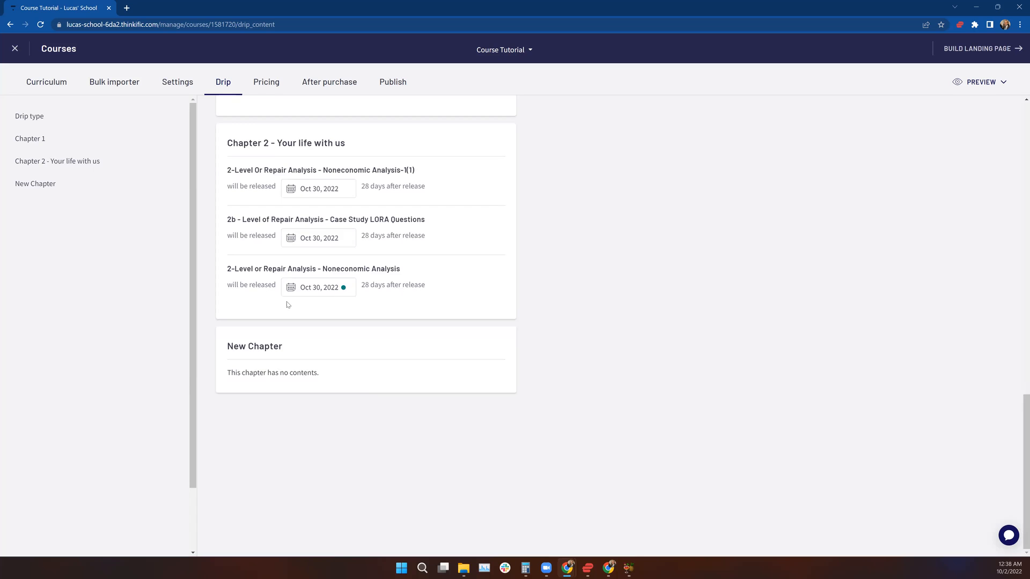
{"action": "scroll", "coordinate": [287, 302], "scroll_direction": "up", "scroll_amount": 12}
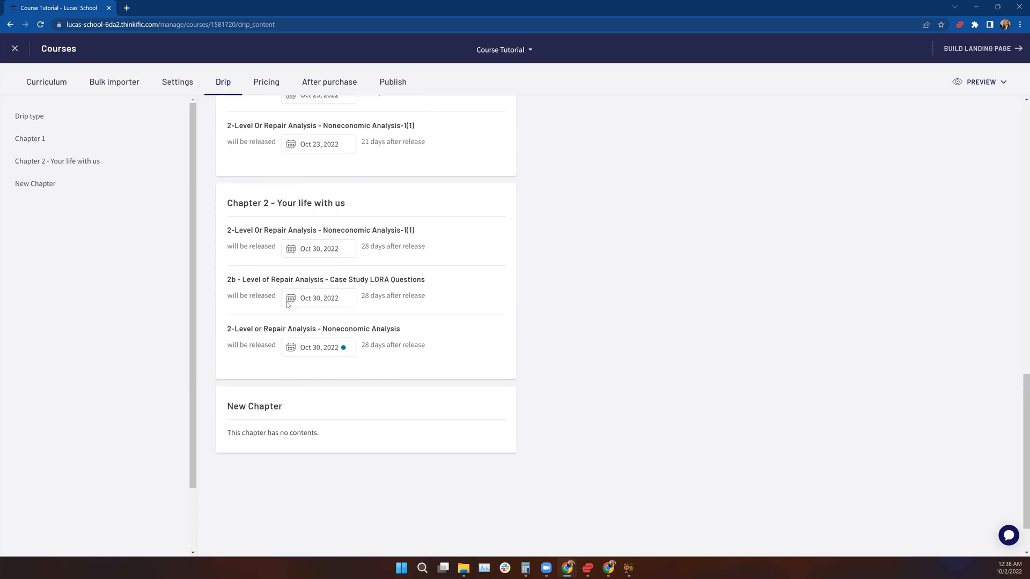
{"action": "scroll", "coordinate": [286, 304], "scroll_direction": "up", "scroll_amount": 2}
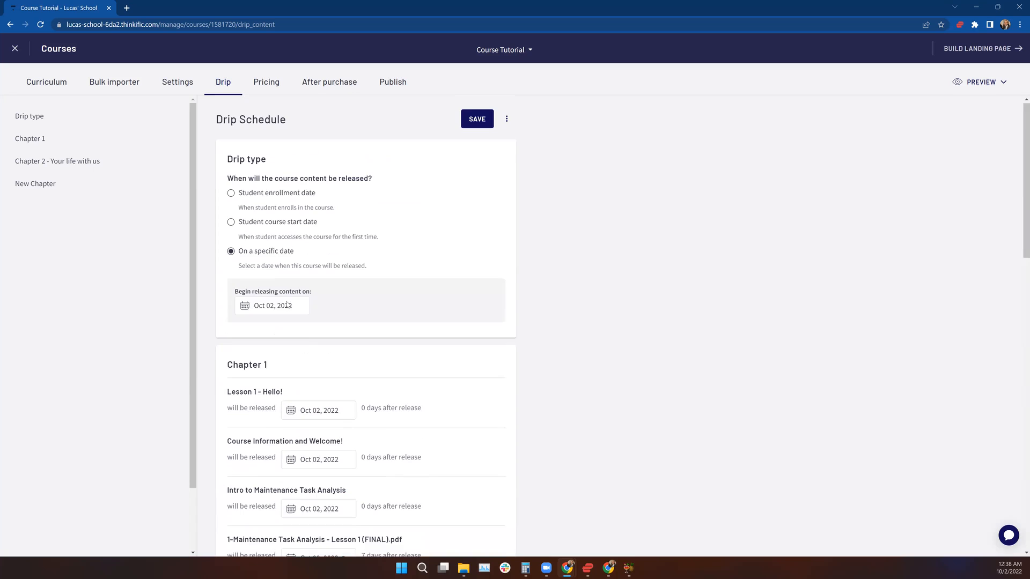
Add a text lesson to New Chapter in the course curriculum
{"action": "left_click", "coordinate": [65, 86]}
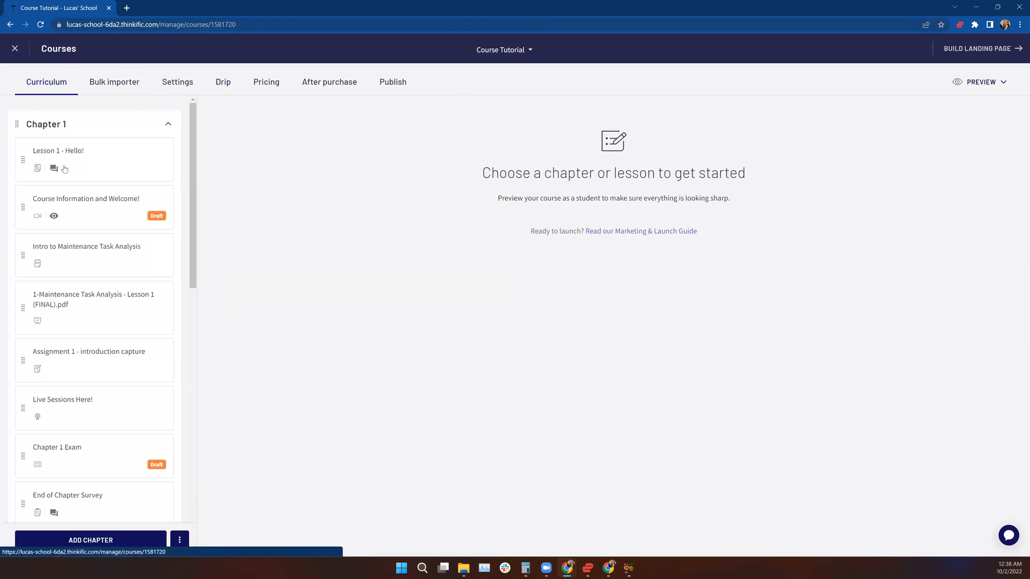
{"action": "scroll", "coordinate": [138, 303], "scroll_direction": "down", "scroll_amount": 8}
{"action": "scroll", "coordinate": [138, 303], "scroll_direction": "down", "scroll_amount": 1}
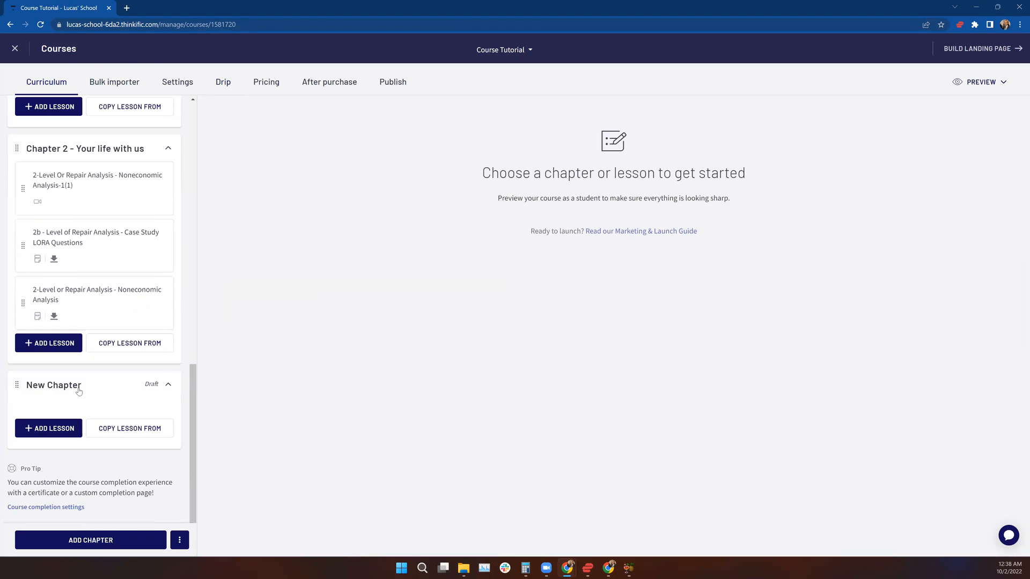
{"action": "left_click", "coordinate": [68, 427]}
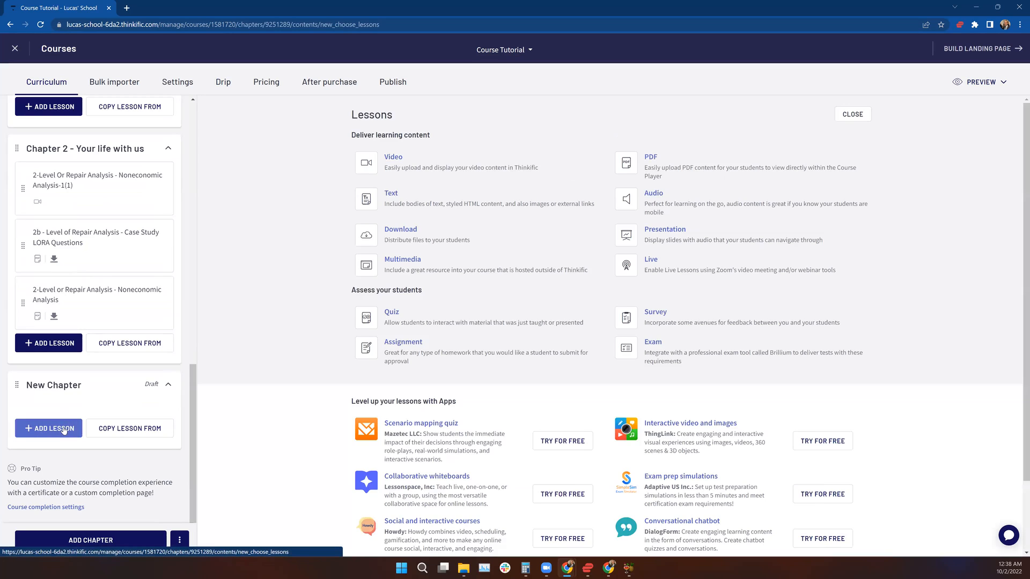
{"action": "left_click", "coordinate": [390, 200]}
Title the new lesson "Random Lesson for Dripping", enter "apsdfihap;" as its content and save it
{"action": "left_click", "coordinate": [457, 171]}
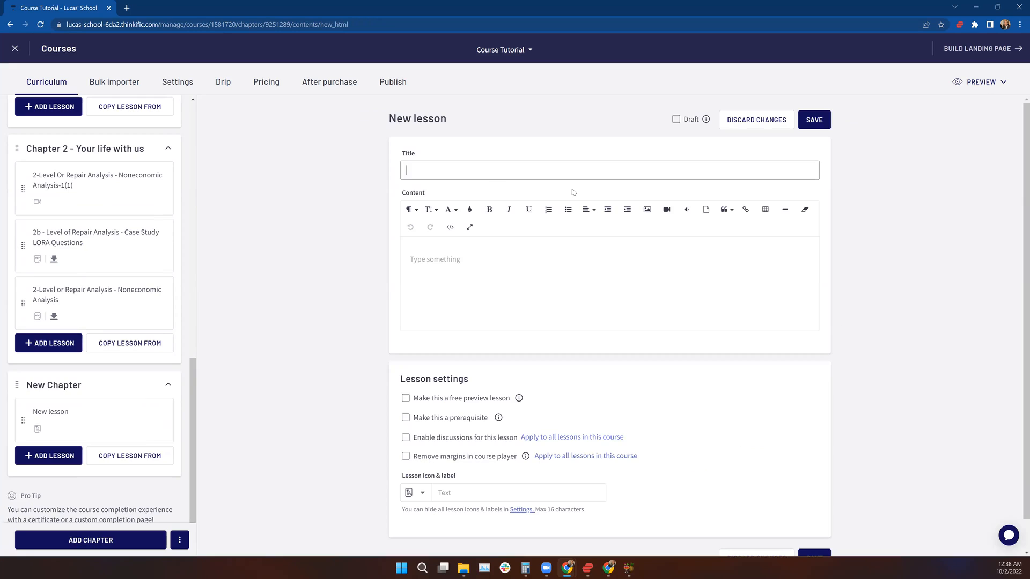
{"action": "type", "text": "Random Lesson"}
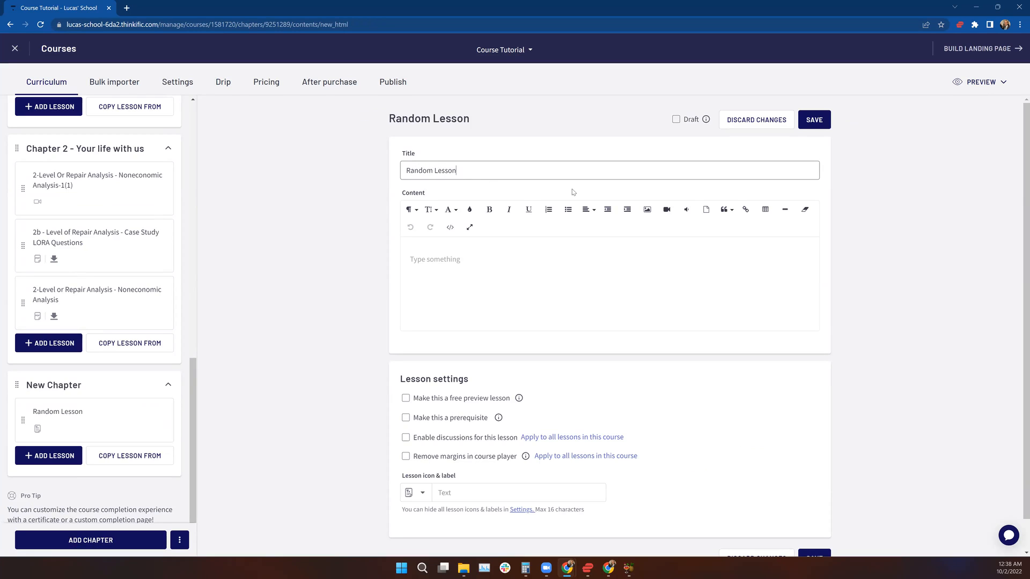
{"action": "type", "text": " for Dripping"}
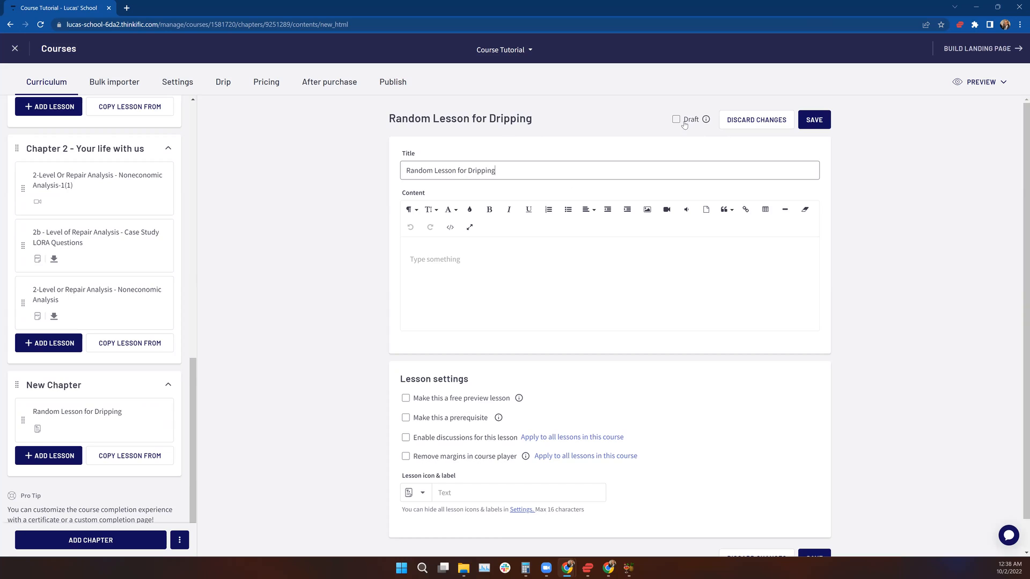
{"action": "left_click", "coordinate": [466, 273]}
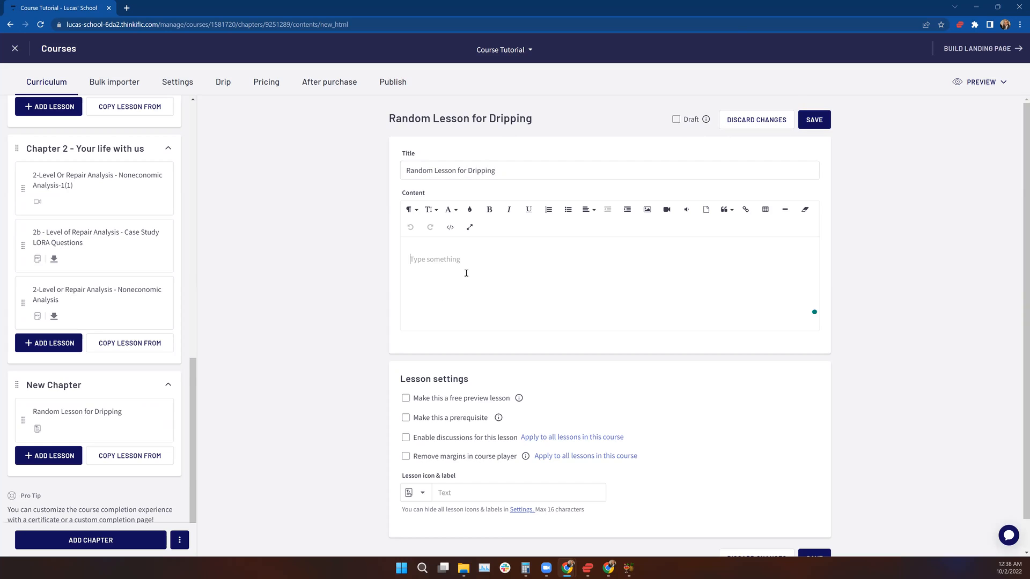
{"action": "type", "text": "apsdfihap;"}
{"action": "left_click", "coordinate": [812, 121]}
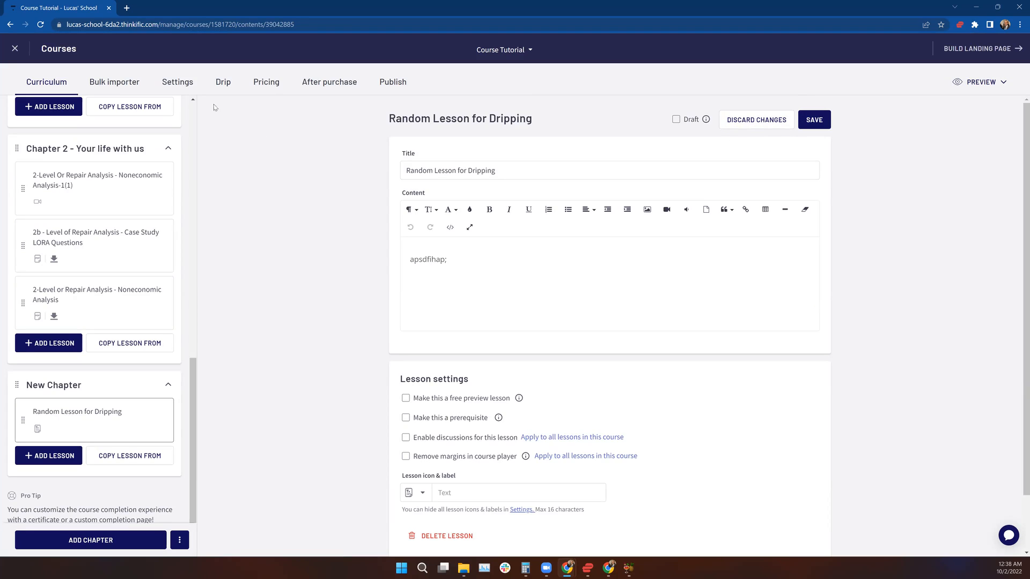
Set the drip release date of "Random Lesson for Dripping" in New Chapter to Oct 30, 2022 and save the schedule
{"action": "left_click", "coordinate": [224, 84]}
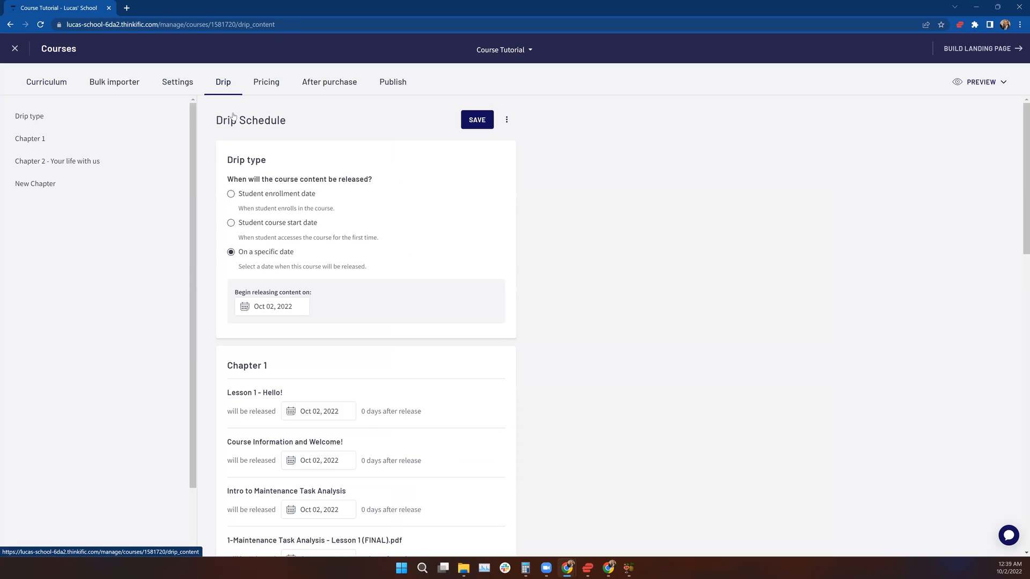
{"action": "scroll", "coordinate": [384, 261], "scroll_direction": "down", "scroll_amount": 1}
{"action": "scroll", "coordinate": [383, 261], "scroll_direction": "down", "scroll_amount": 15}
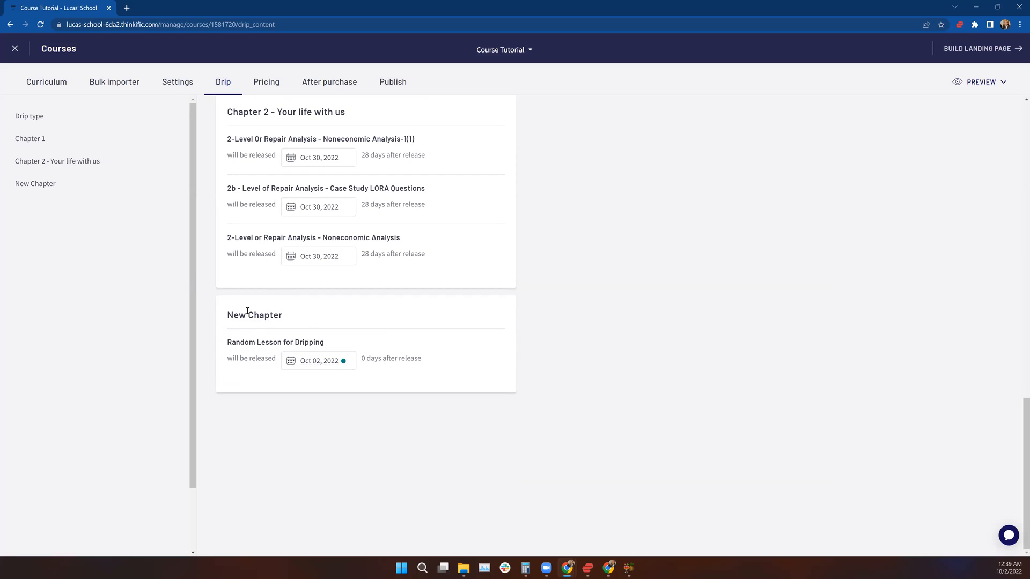
{"action": "left_click", "coordinate": [311, 362]}
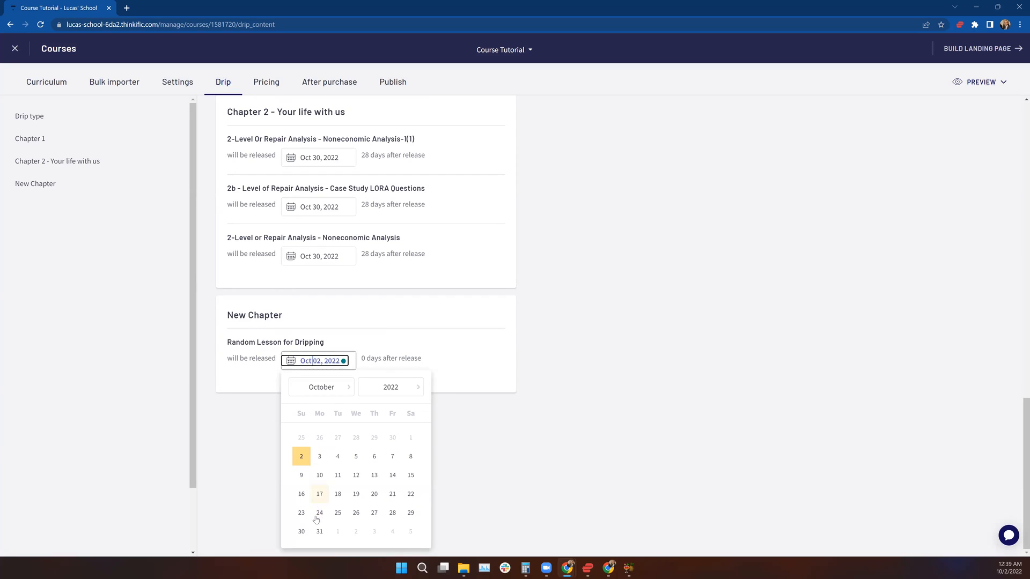
{"action": "left_click", "coordinate": [301, 531]}
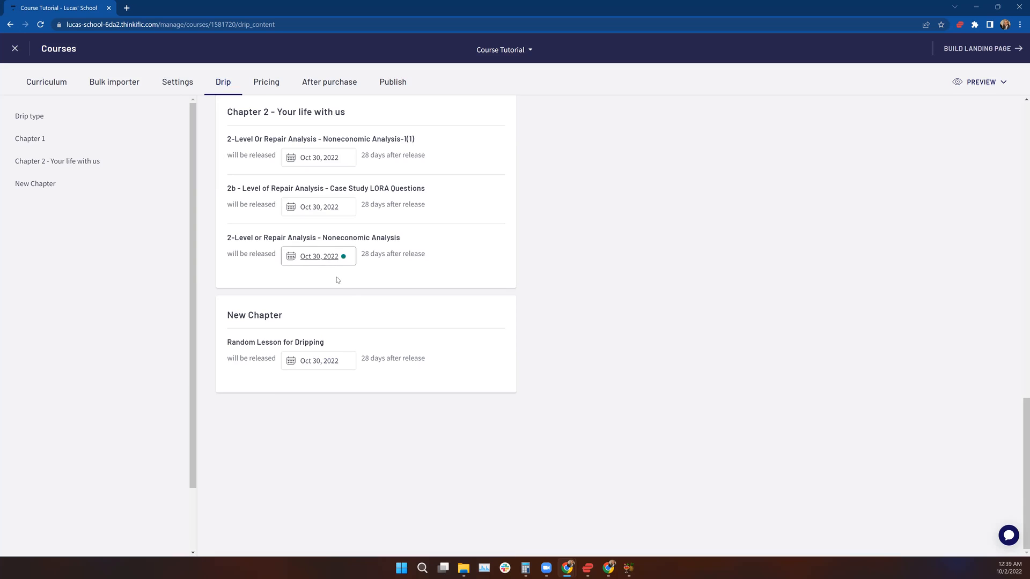
{"action": "scroll", "coordinate": [438, 324], "scroll_direction": "up", "scroll_amount": 15}
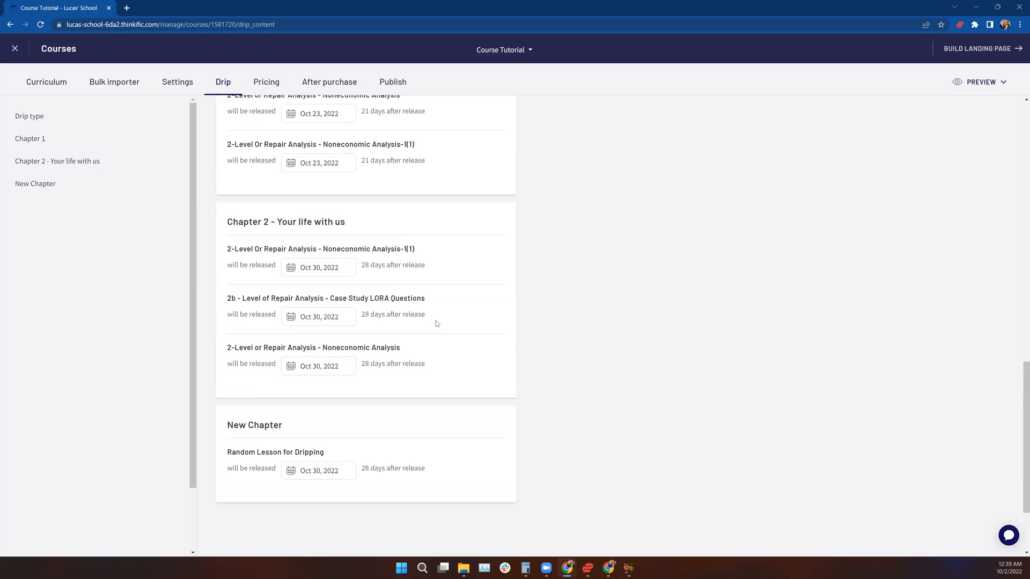
{"action": "left_click", "coordinate": [477, 119]}
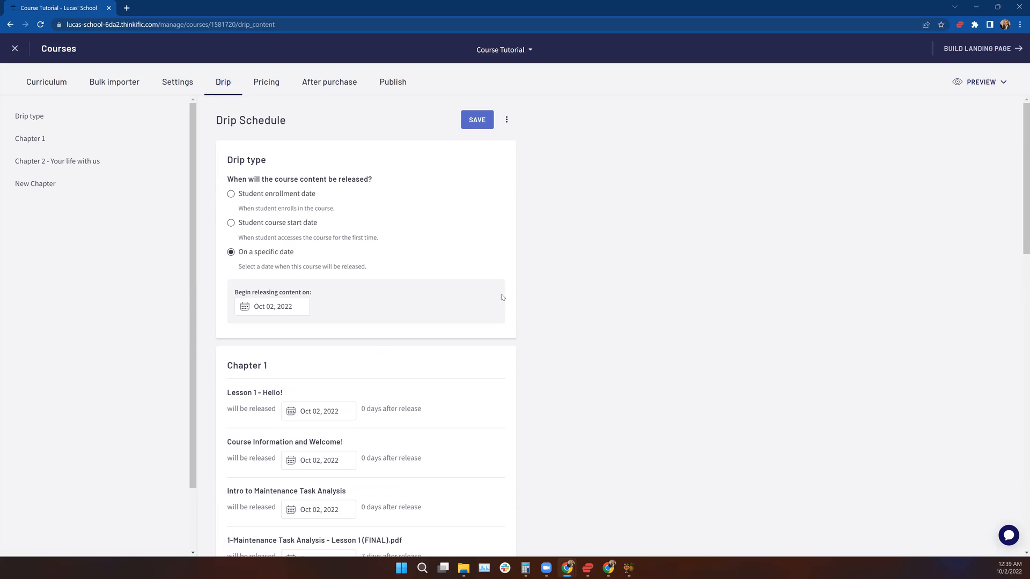
Review the saved release dates of all chapters, including the new lesson in New Chapter
{"action": "scroll", "coordinate": [501, 294], "scroll_direction": "down", "scroll_amount": 10}
{"action": "scroll", "coordinate": [502, 298], "scroll_direction": "down", "scroll_amount": 5}
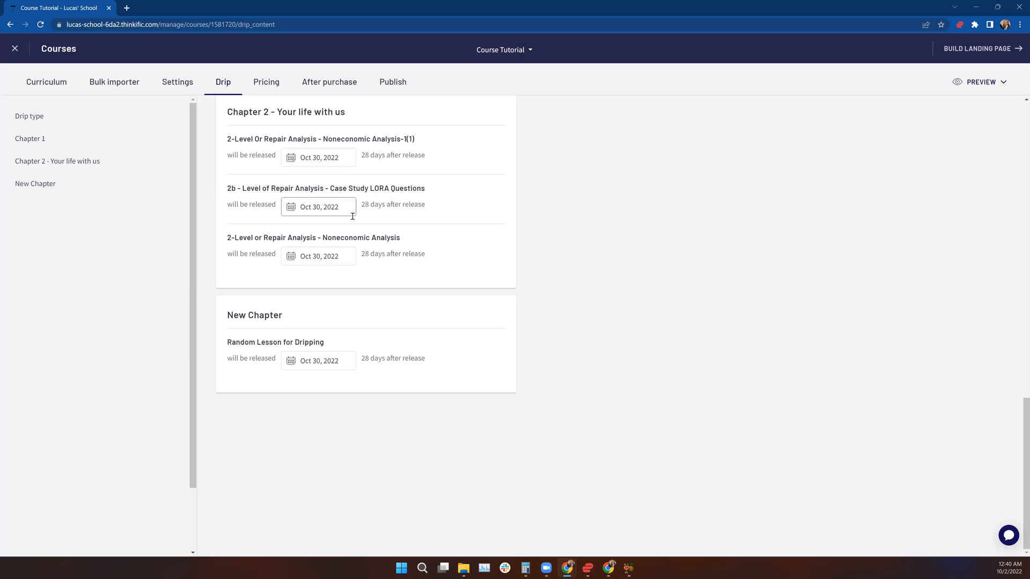
{"action": "scroll", "coordinate": [417, 242], "scroll_direction": "up", "scroll_amount": 3}
{"action": "scroll", "coordinate": [417, 245], "scroll_direction": "up", "scroll_amount": 15}
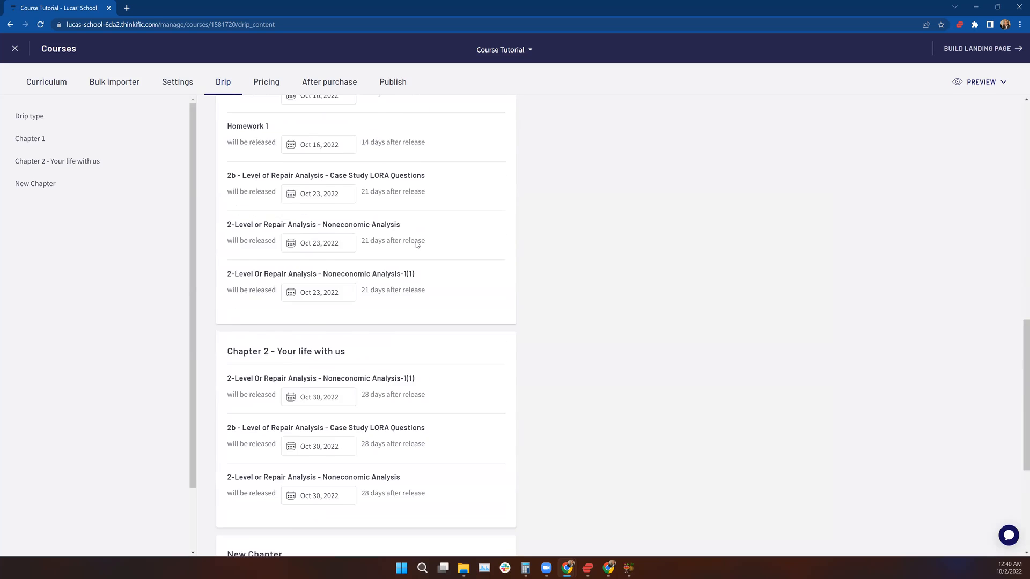
{"action": "scroll", "coordinate": [418, 244], "scroll_direction": "up", "scroll_amount": 1}
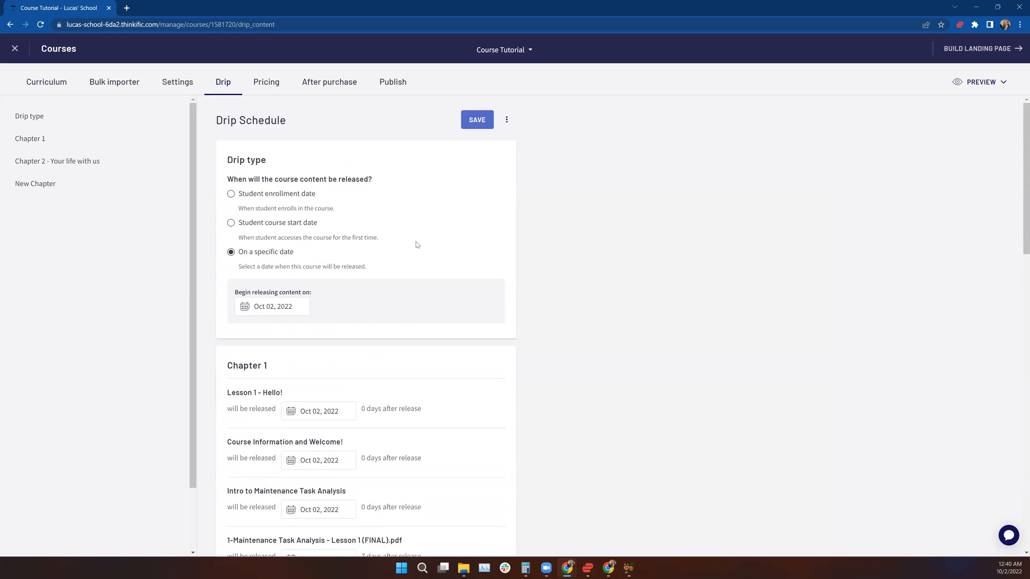